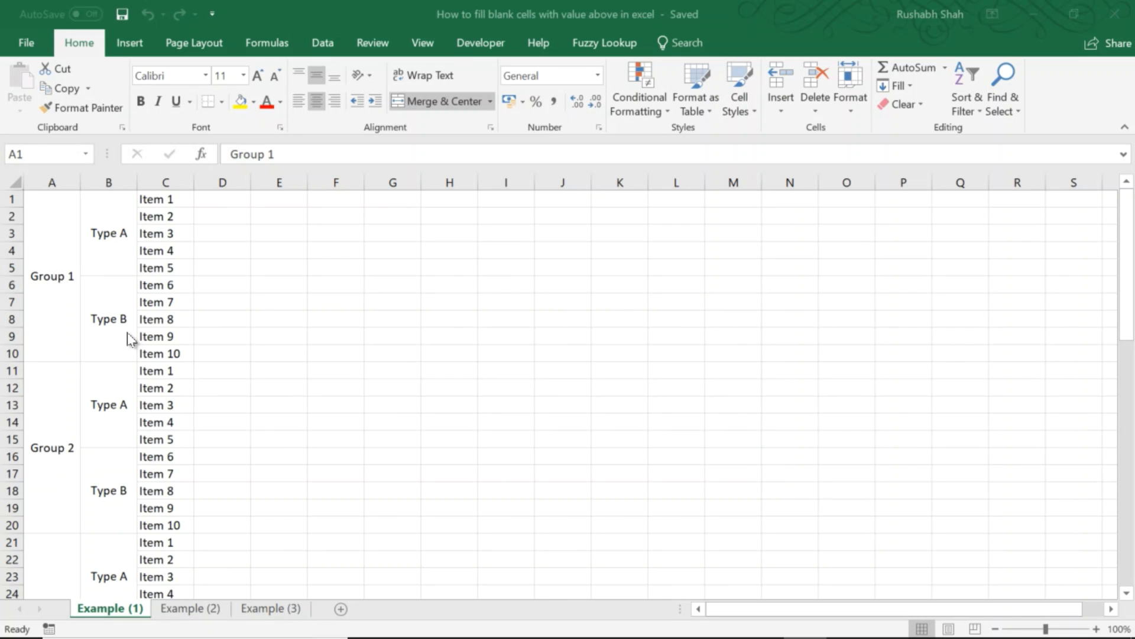
Apply All Borders to every cell of the Group, Type and Item table in columns A–C
left_click(73, 320)
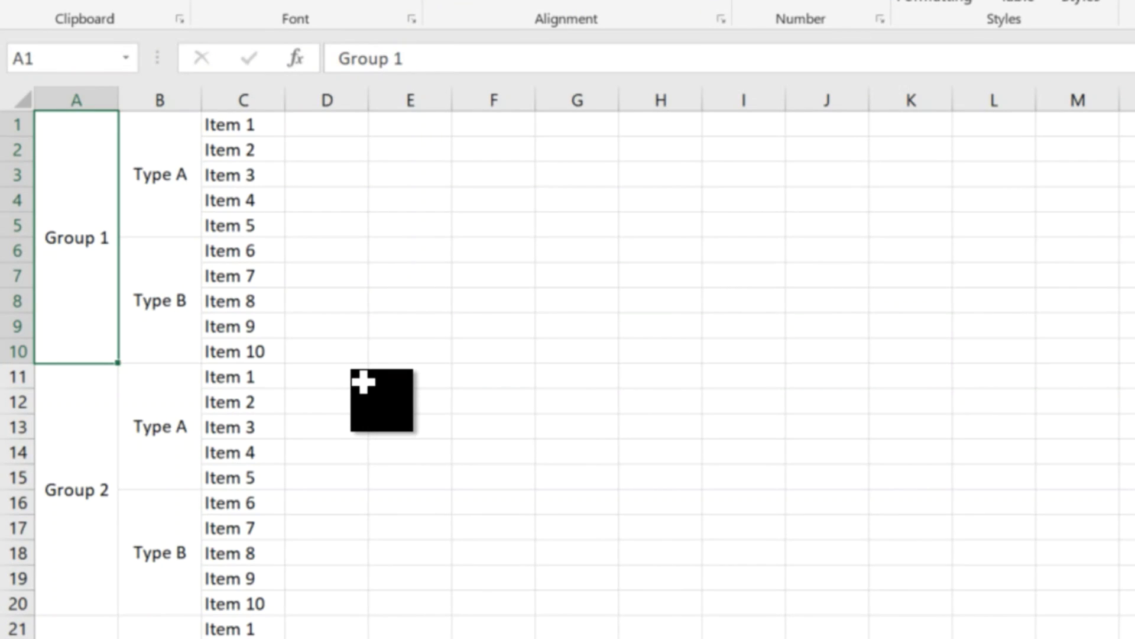
key("ctrl+shift+Right")
key("ctrl+shift+Down")
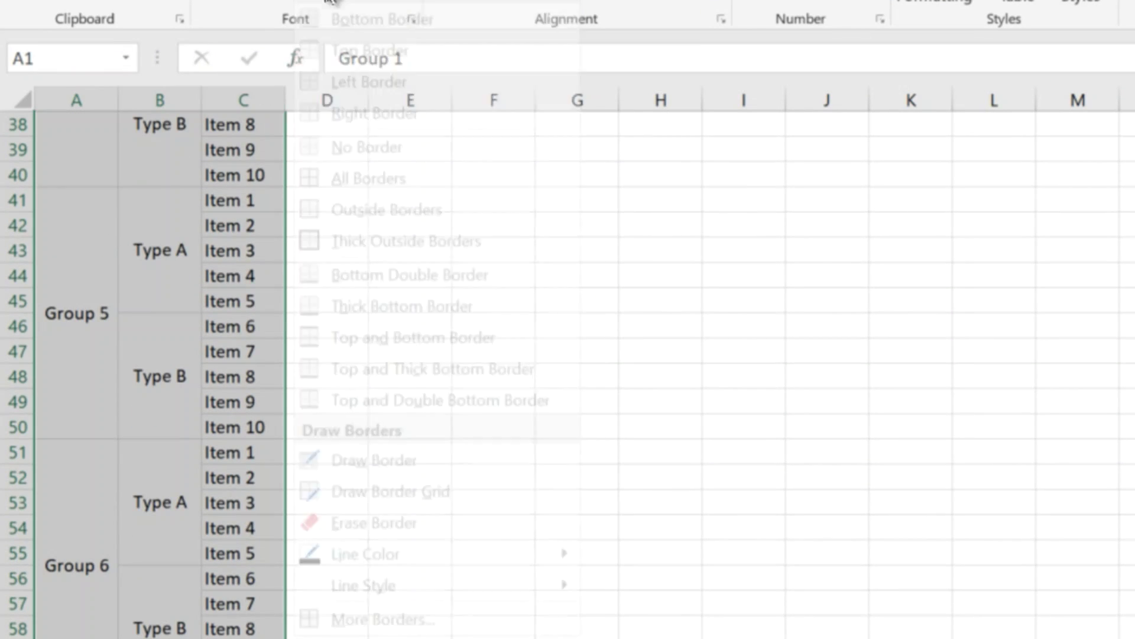
left_click(330, 3)
left_click(375, 201)
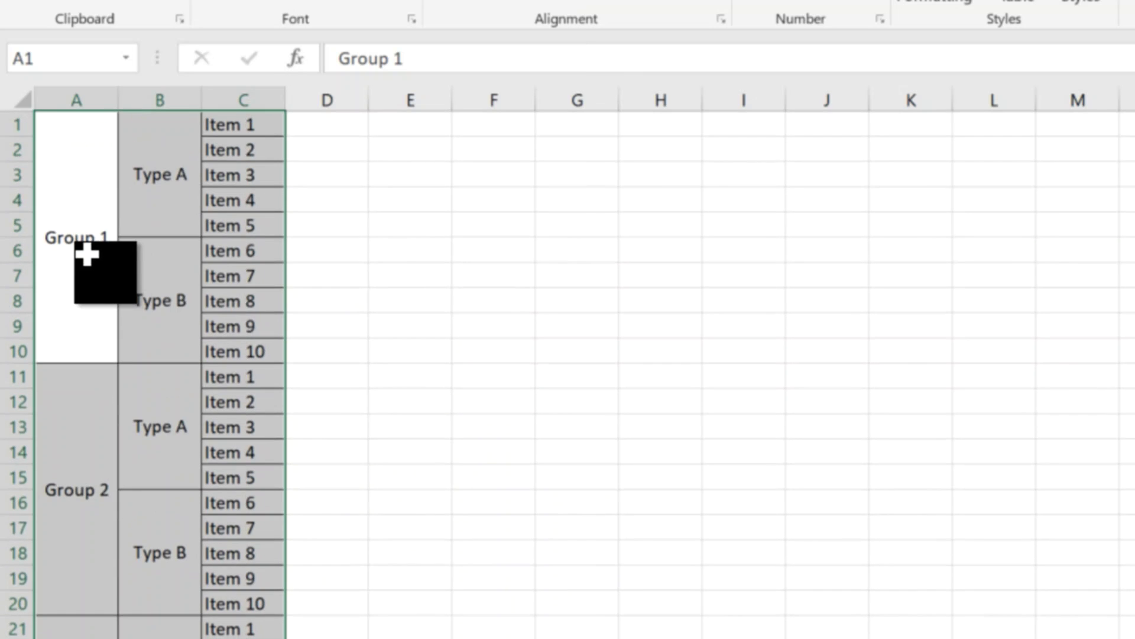
left_click(87, 254)
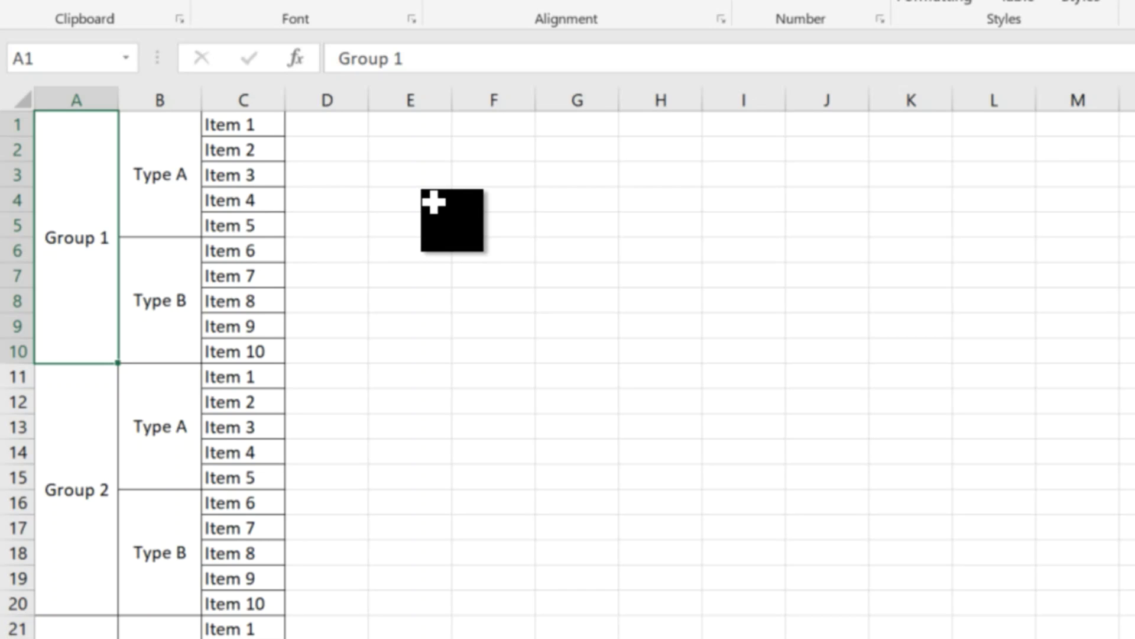
Enter =COUNTIFS(B:B,"Type A") in F1 using autocomplete
left_click(484, 125)
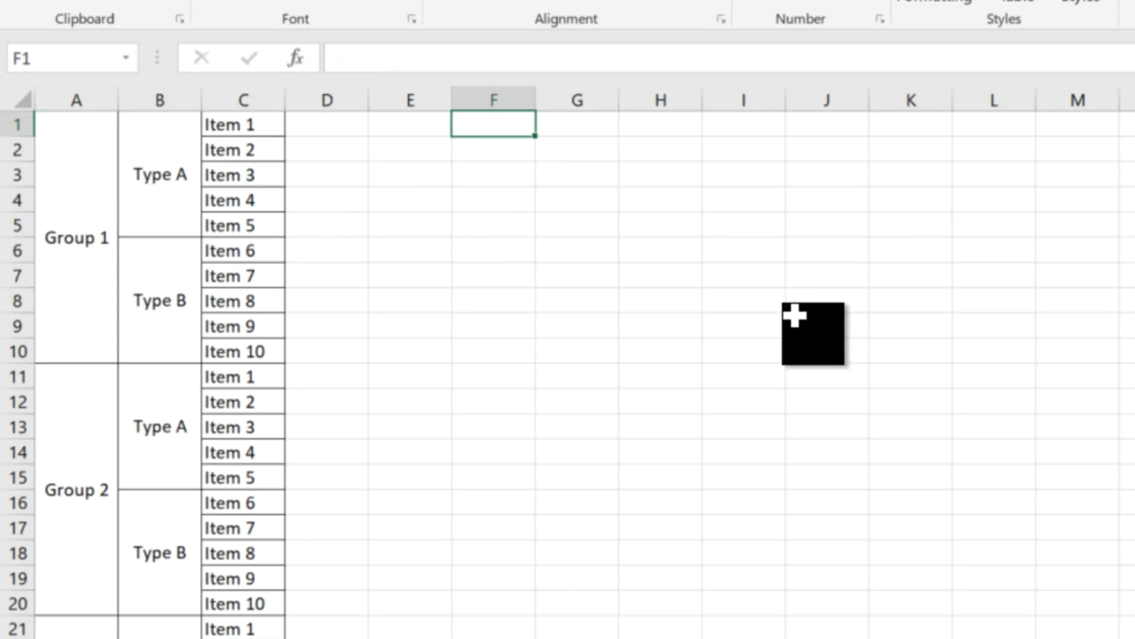
type("=count")
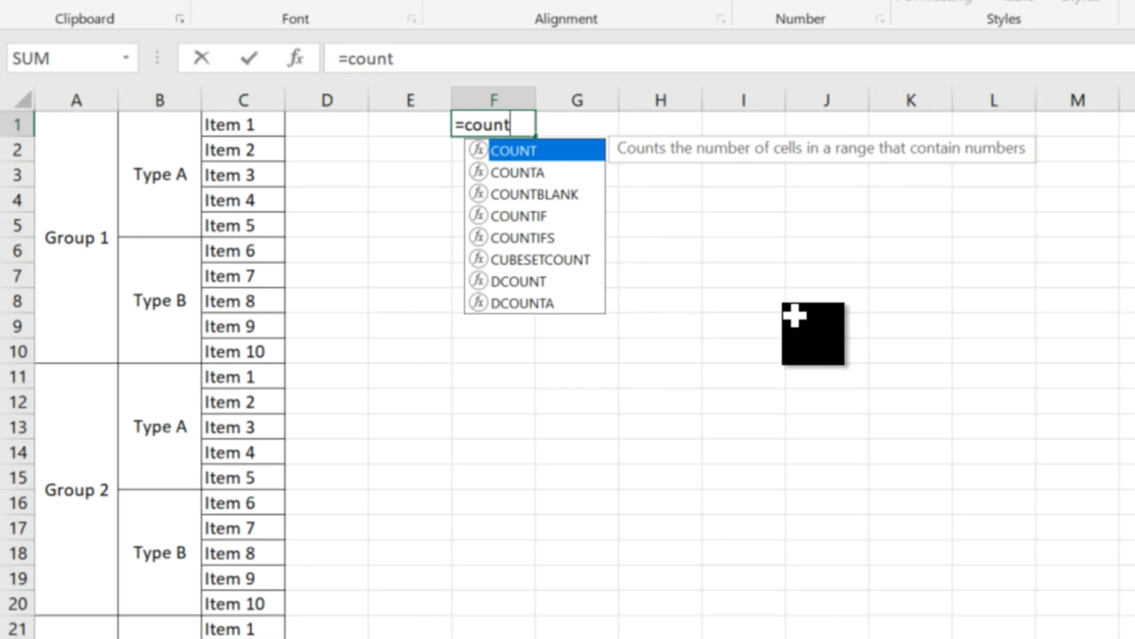
key("Down")
key("Down")
key("Down")
key("Down")
key("Tab")
key("Left")
key("Left")
key("Left")
key("Left")
key("ctrl+space")
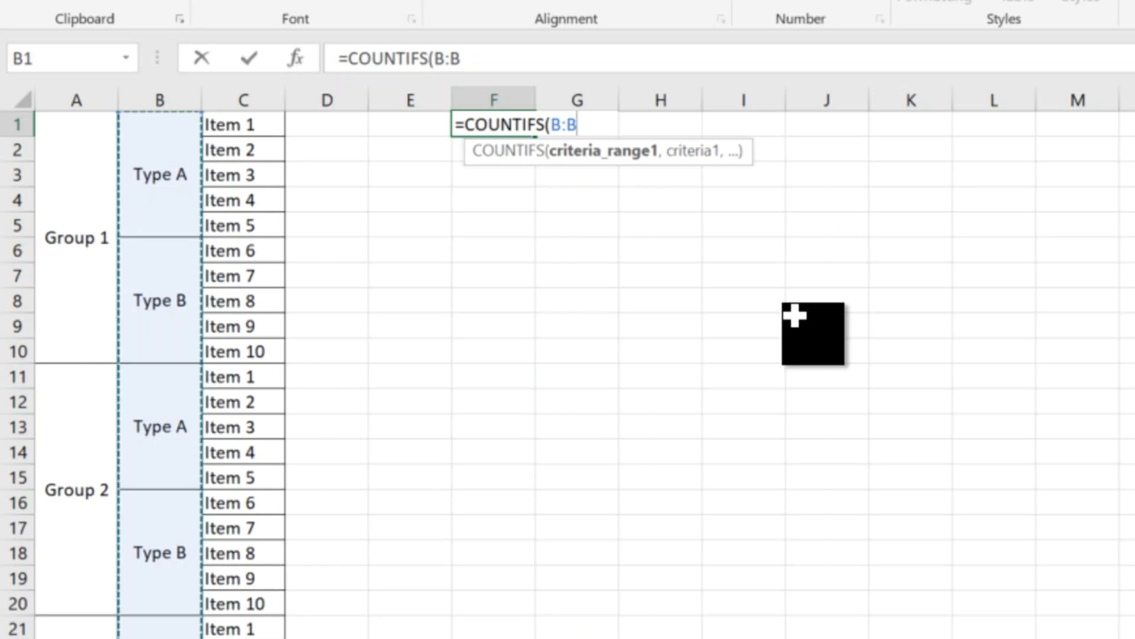
type(",\"Type")
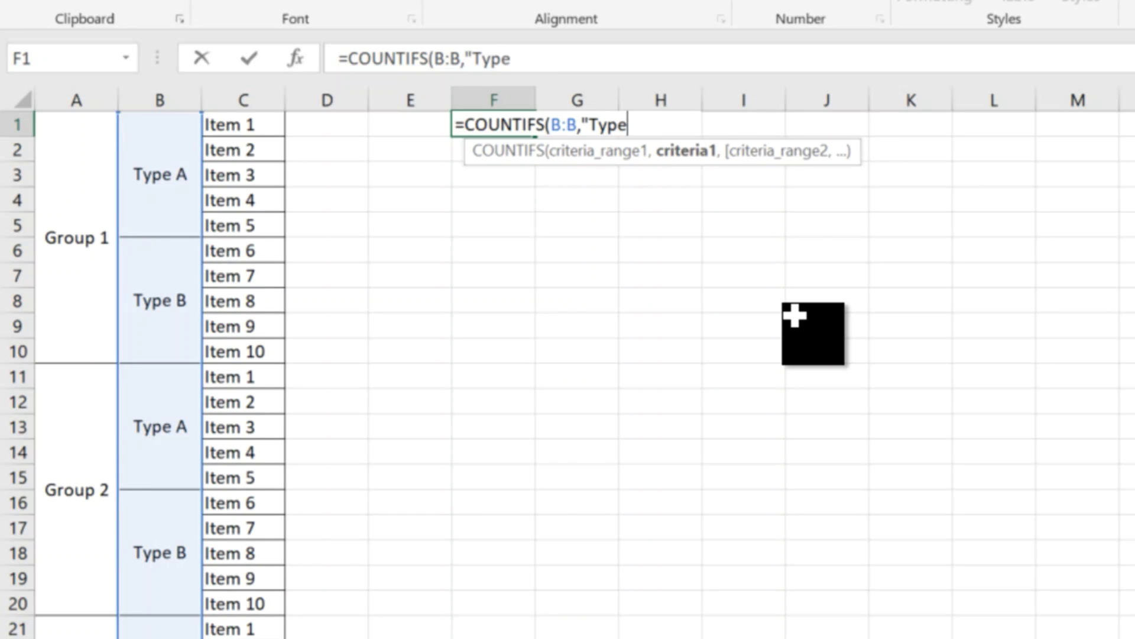
type(" A\")")
key("Return")
Check the merged Type cells from B1 down to B51 against F1's count
left_click(159, 300)
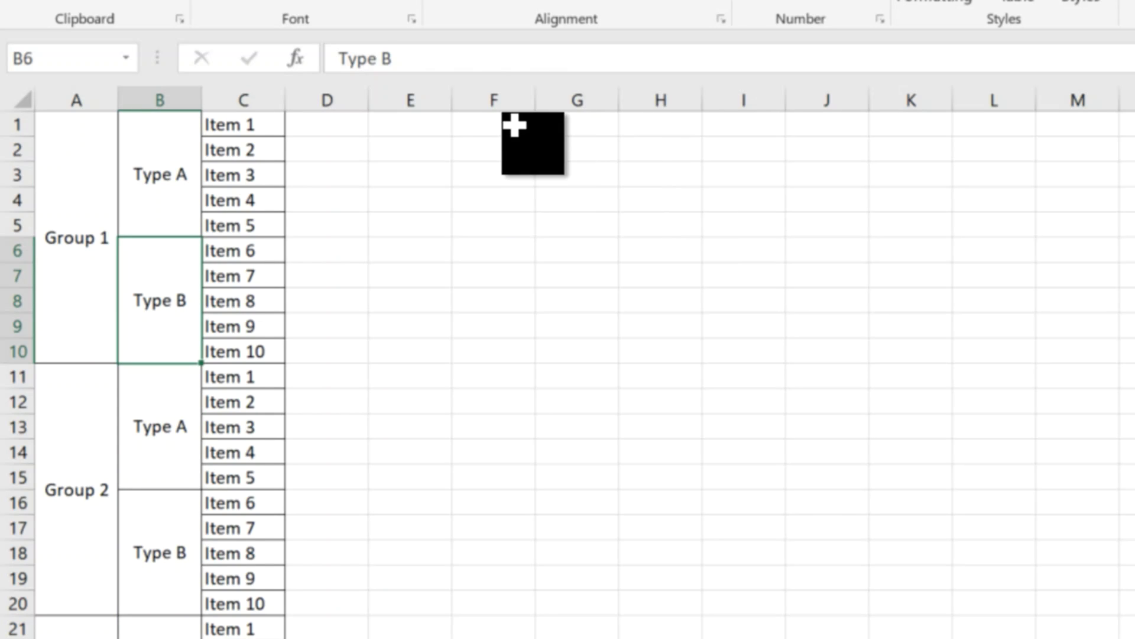
left_click(514, 123)
left_click(145, 177)
left_click(175, 453)
scroll(152, 583, "down", 1)
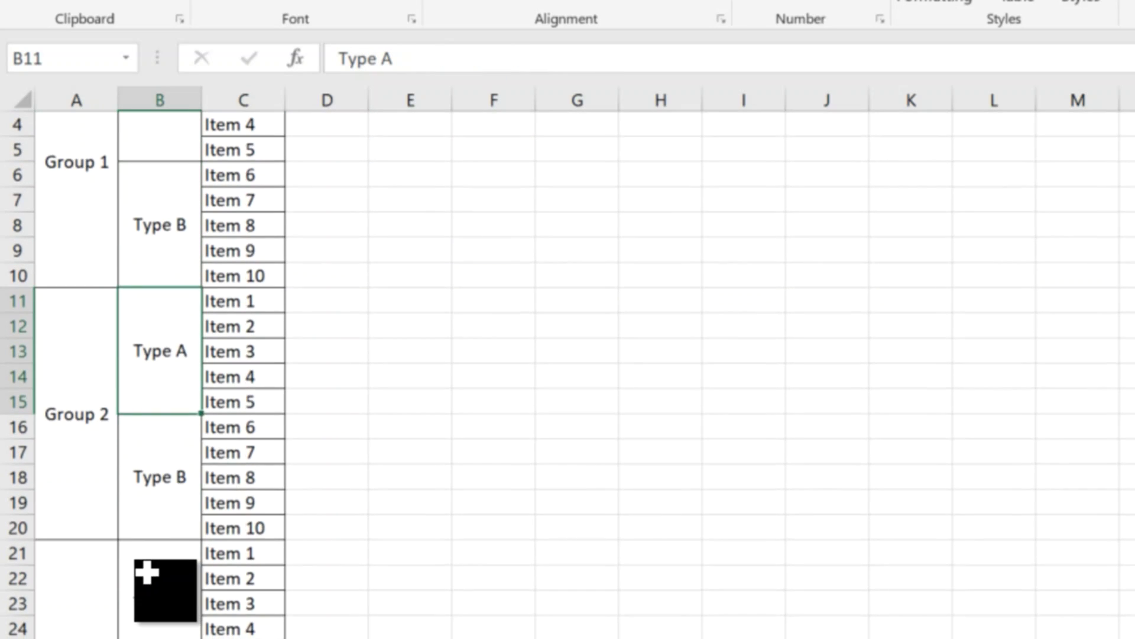
left_click(149, 579)
scroll(148, 580, "down", 3)
scroll(148, 584, "down", 2)
left_click(162, 480)
scroll(165, 473, "down", 3)
left_click(172, 496)
scroll(173, 520, "down", 3)
left_click(174, 535)
scroll(176, 509, "up", 12)
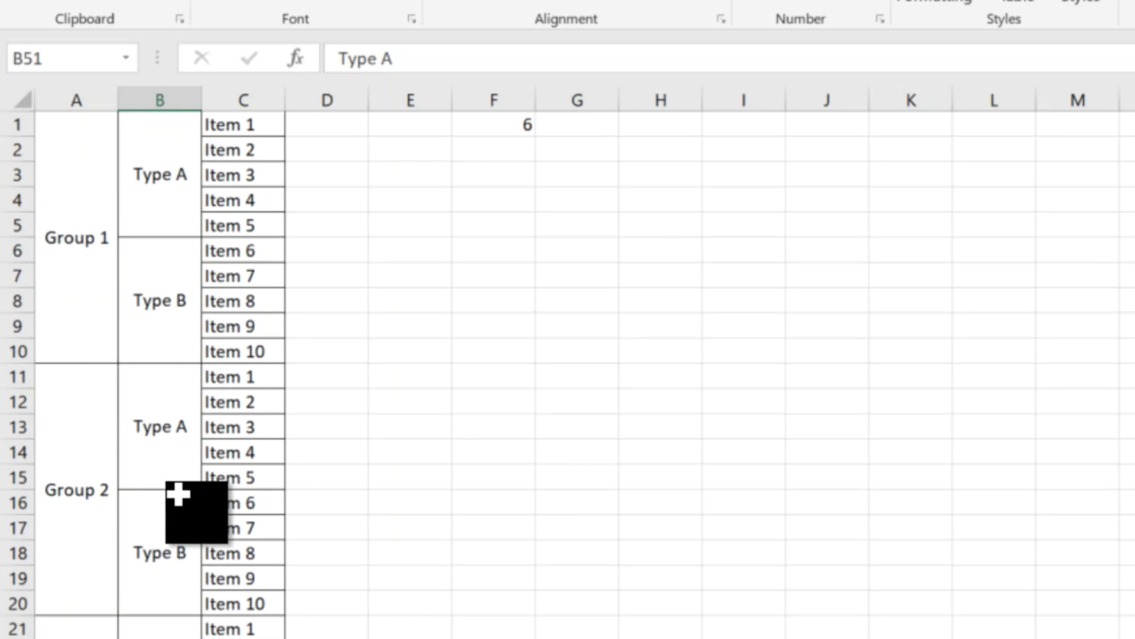
Compare F1's formula range with merged cell B1 and items C1:C5, leaving the formula unchanged
left_click(516, 127)
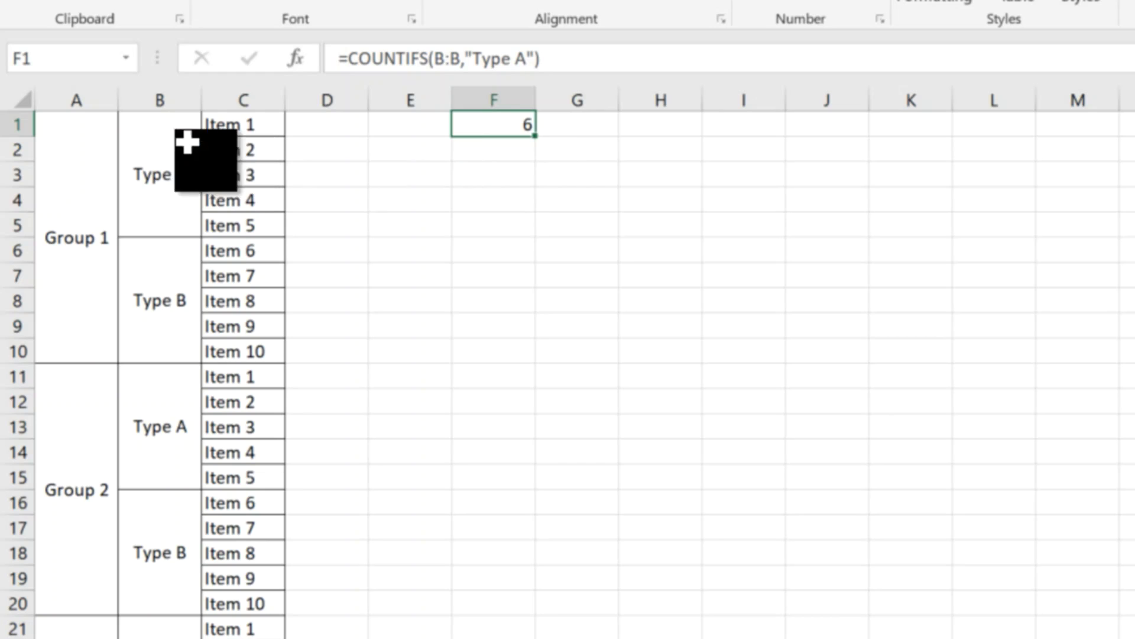
left_click(135, 141)
left_click_drag(267, 123, 268, 230)
double_click(476, 124)
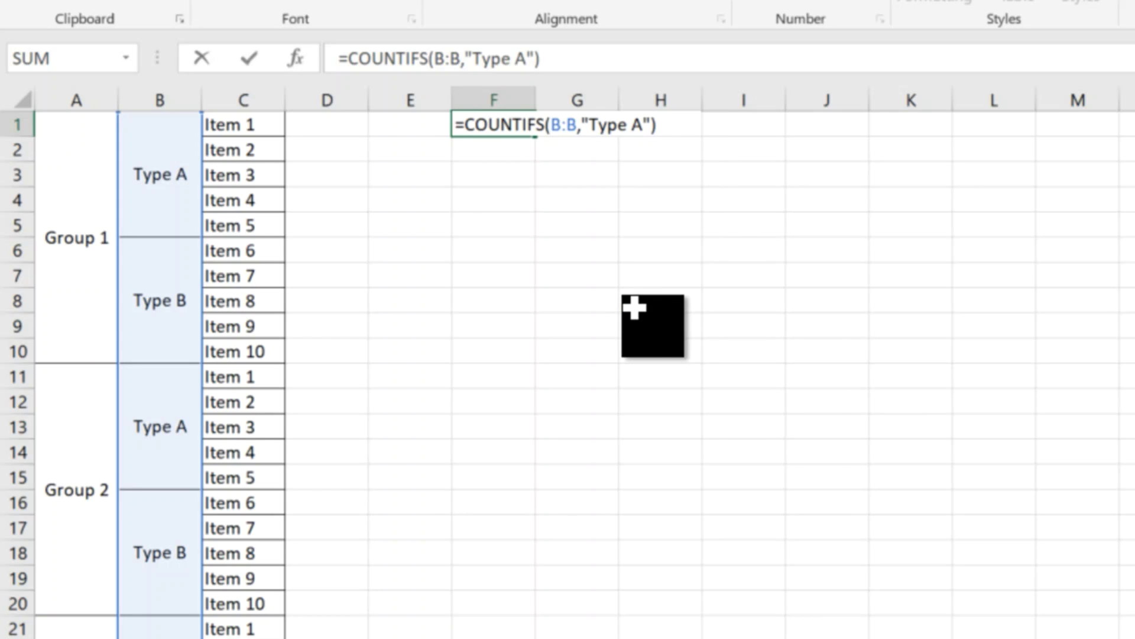
key("Return")
left_click(182, 189)
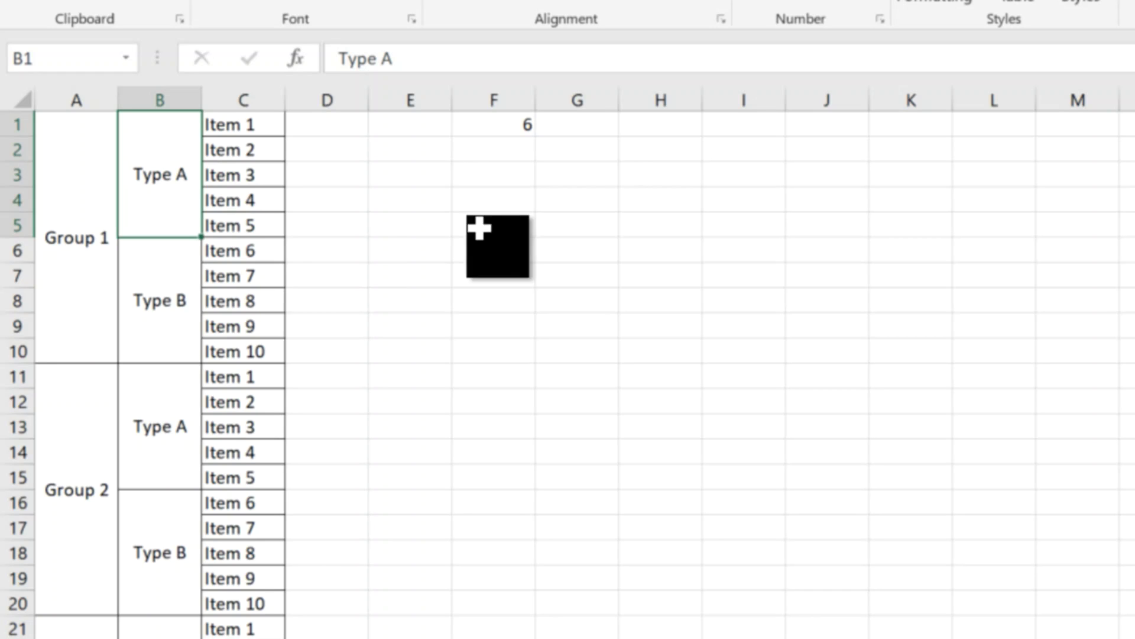
Enter Group 1, Type A, Item 1 in H1:J1 and Group 1, Type A, Item 2 in H2:J2
left_click(696, 128)
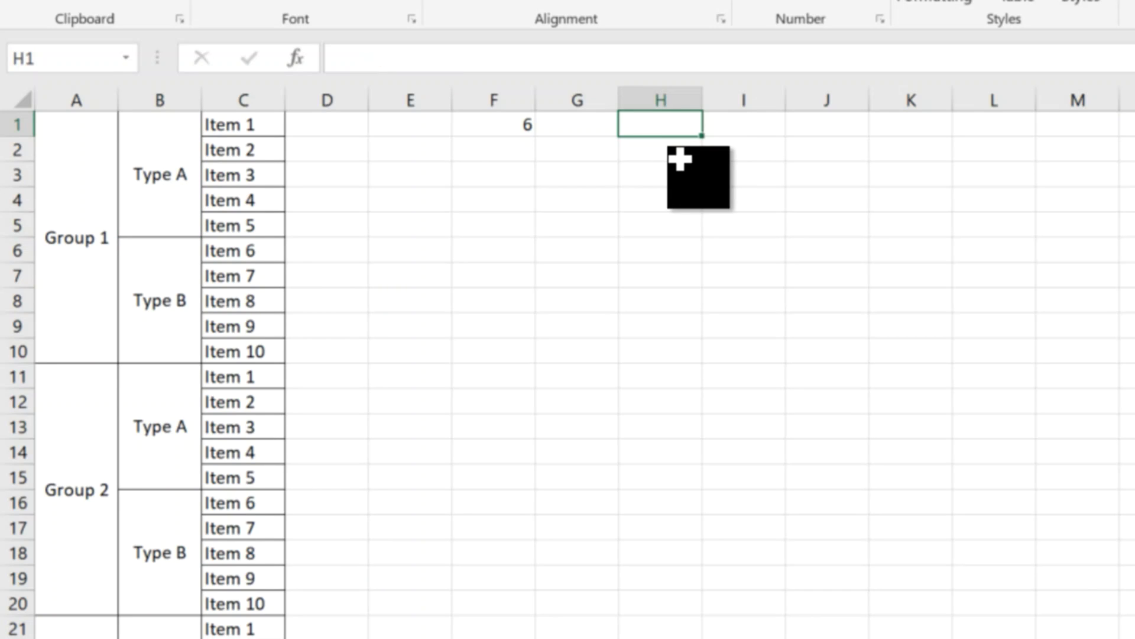
type("Group 1")
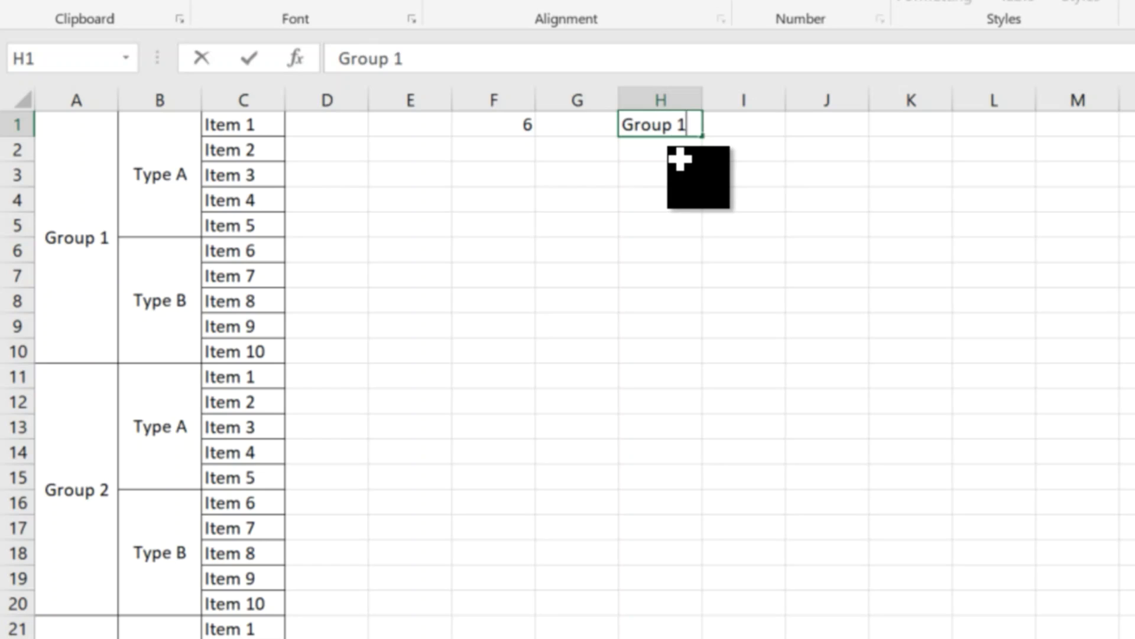
key("Tab")
type("Type A")
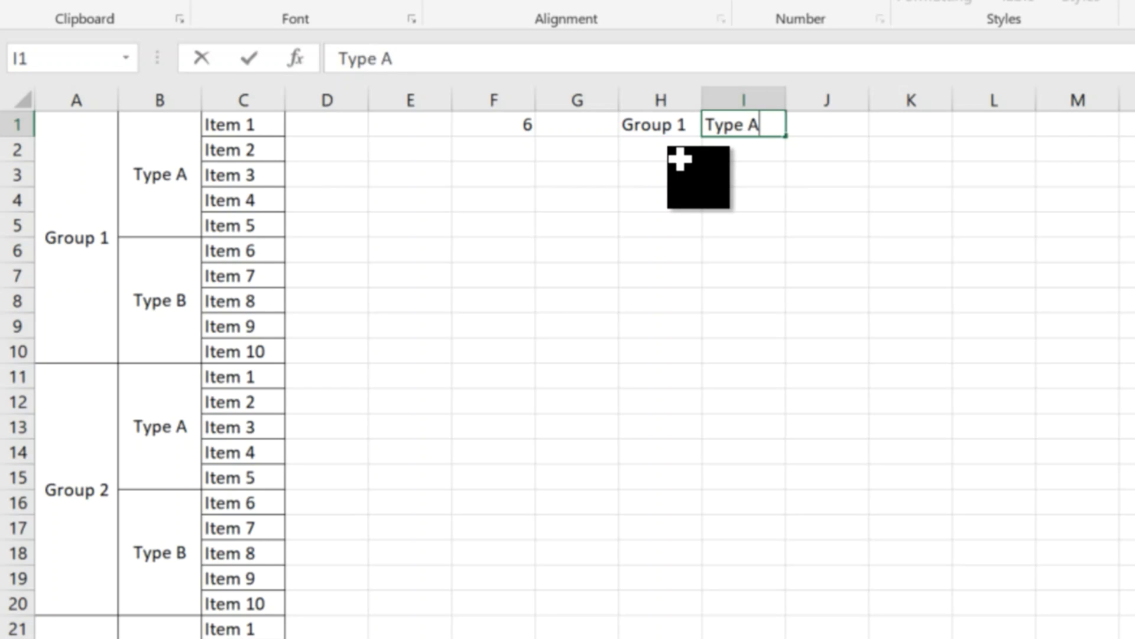
key("Tab")
type("Item 1")
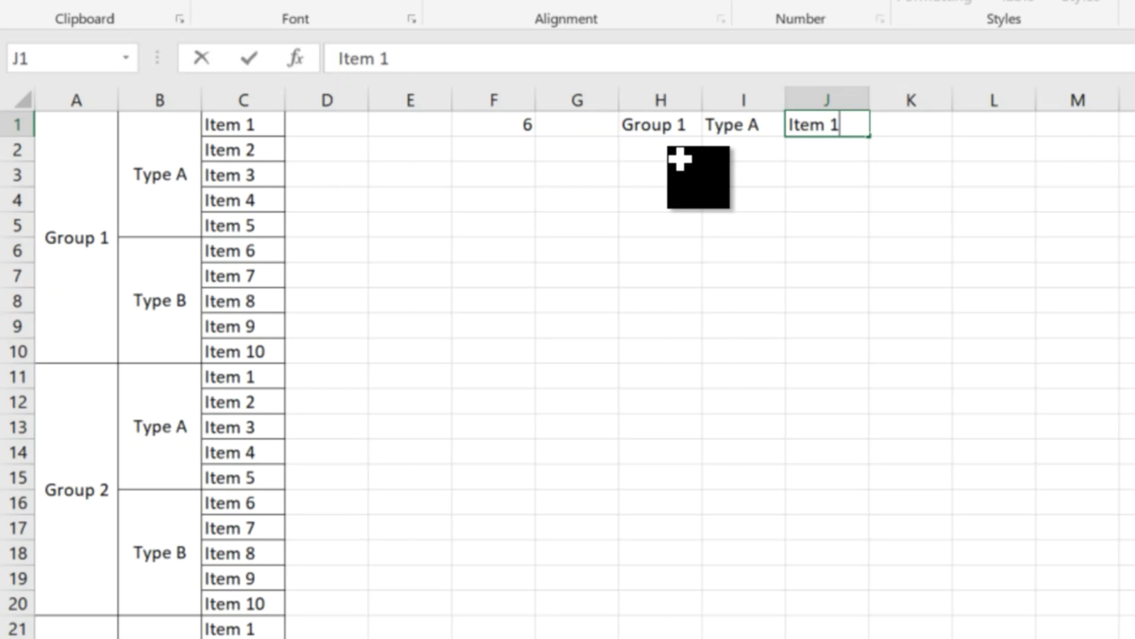
key("Return")
type("Group 1")
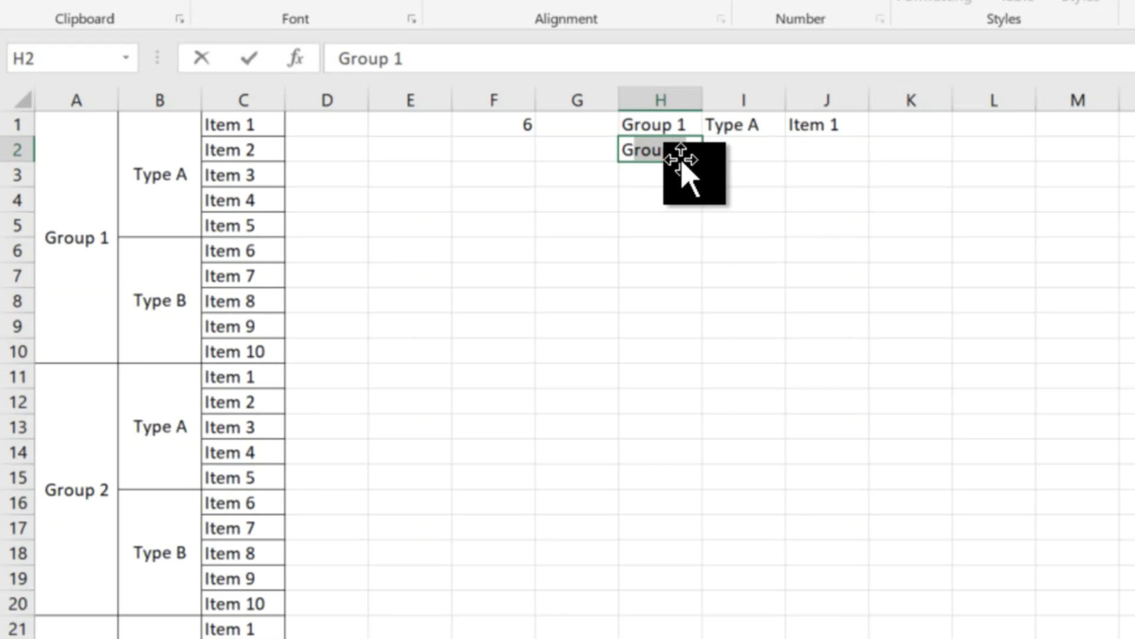
key("Tab")
type("T")
key("Tab")
type("IIt")
type("em 2")
key("Return")
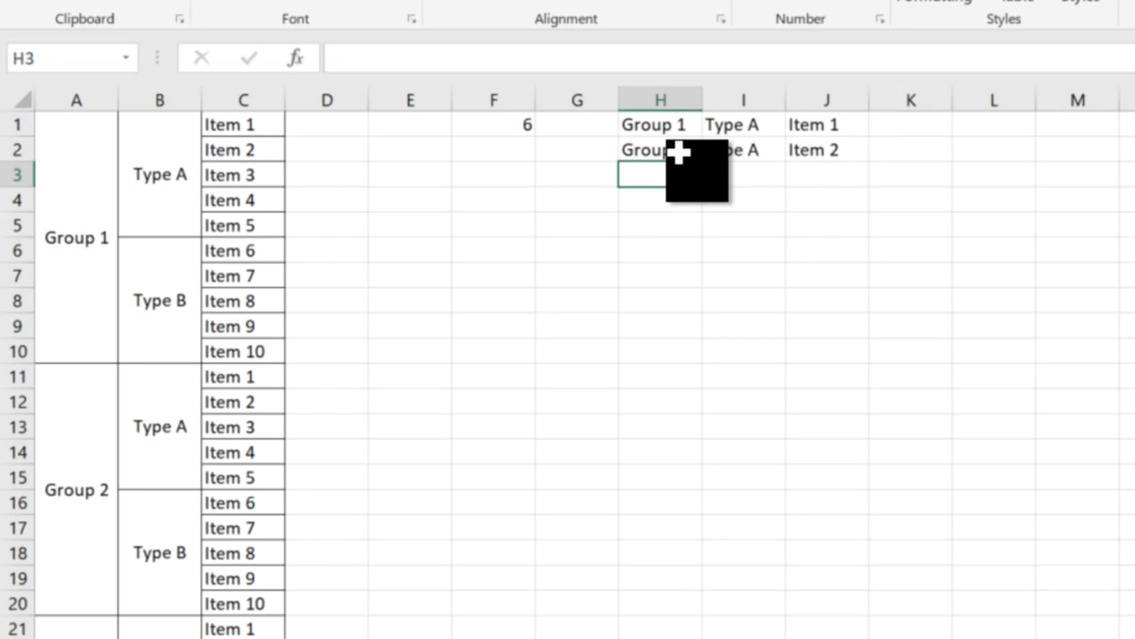
Fill H1:J2 down through row 5, then review columns H, I and J
left_click_drag(674, 127, 857, 235)
left_click(808, 355)
left_click_drag(695, 137, 681, 227)
left_click_drag(750, 134, 753, 231)
left_click_drag(810, 122, 813, 227)
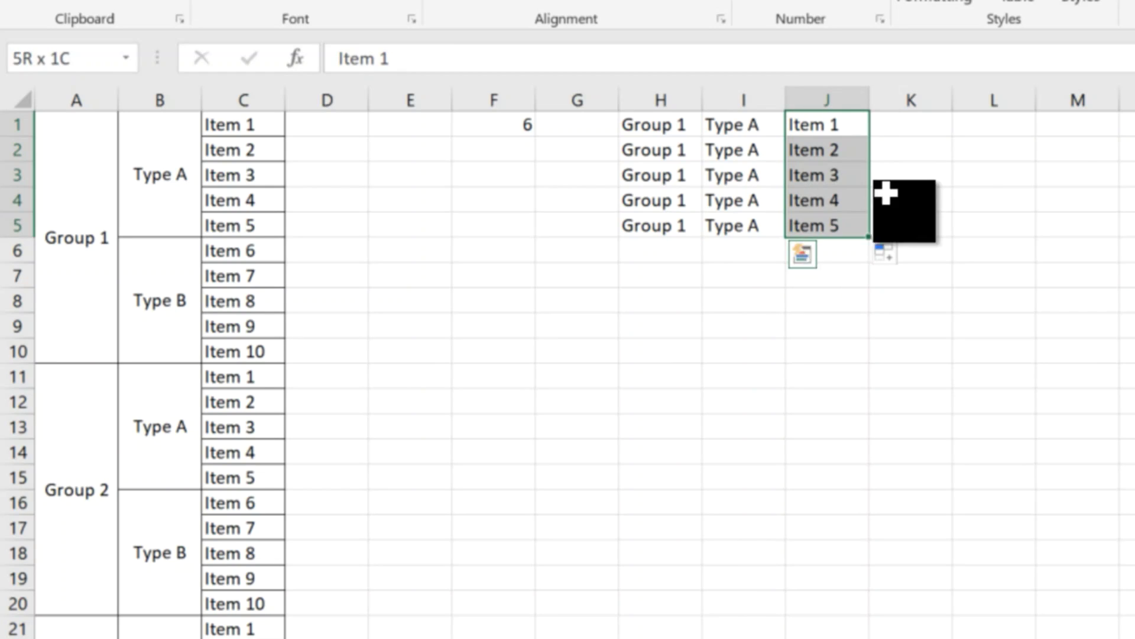
Enter =COUNTIFS(I:I,"Type A") in L1, which returns 5, then review its formula
left_click(1029, 119)
type("=count")
key("Down")
key("Down")
key("Down")
key("Down")
key("Tab")
key("Left")
key("Left")
key("Left")
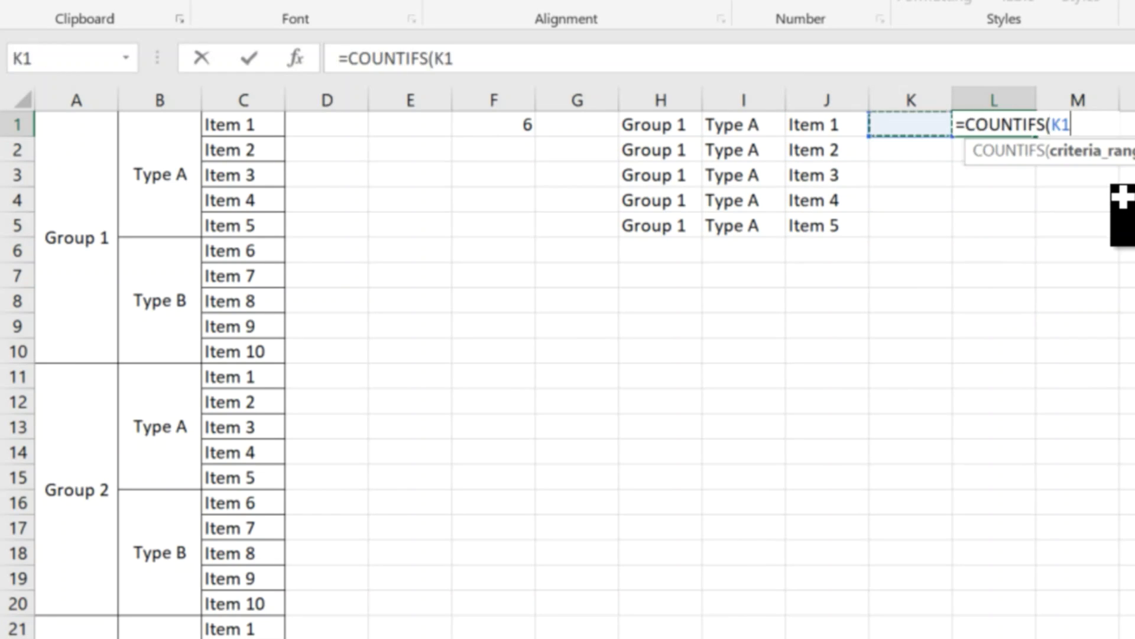
key("ctrl+space")
type(",\"Type")
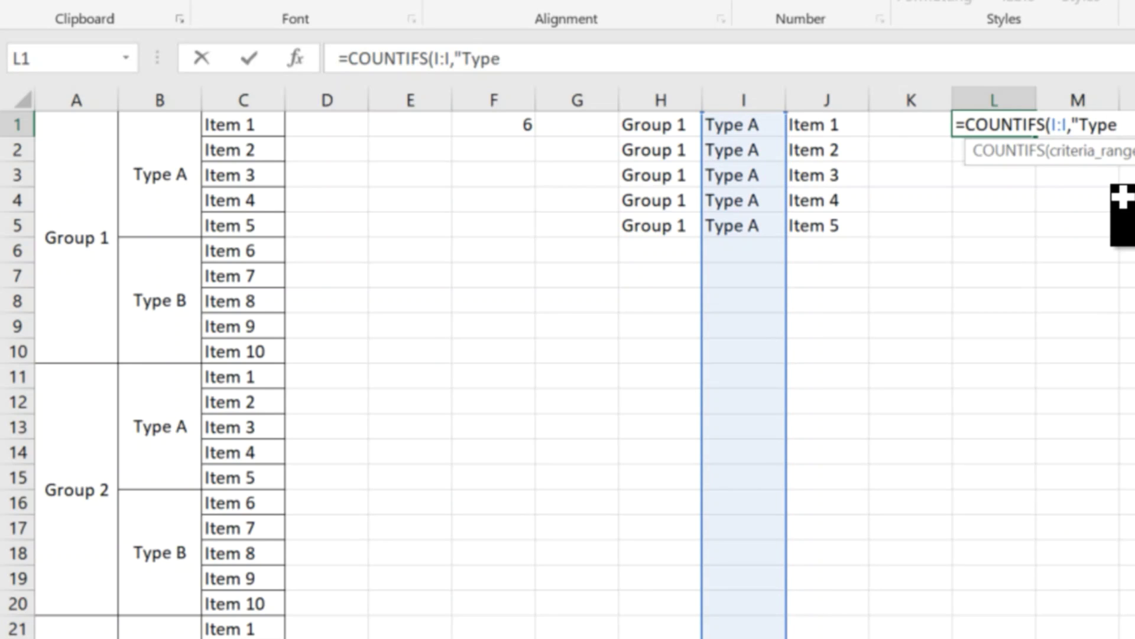
type(" A\")")
key("Return")
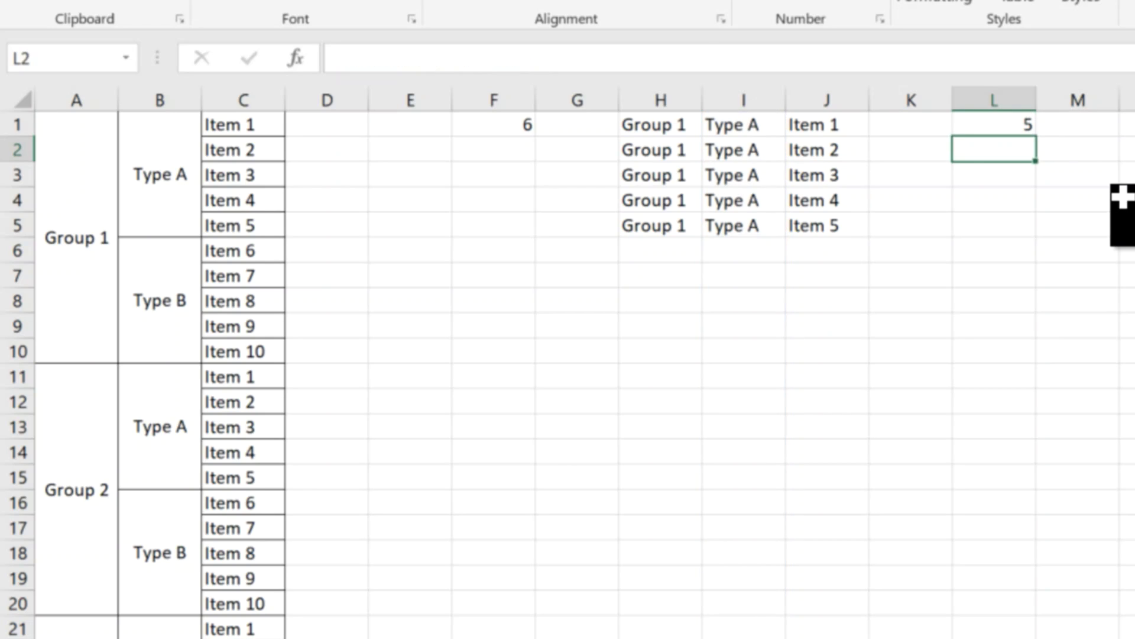
key("Up")
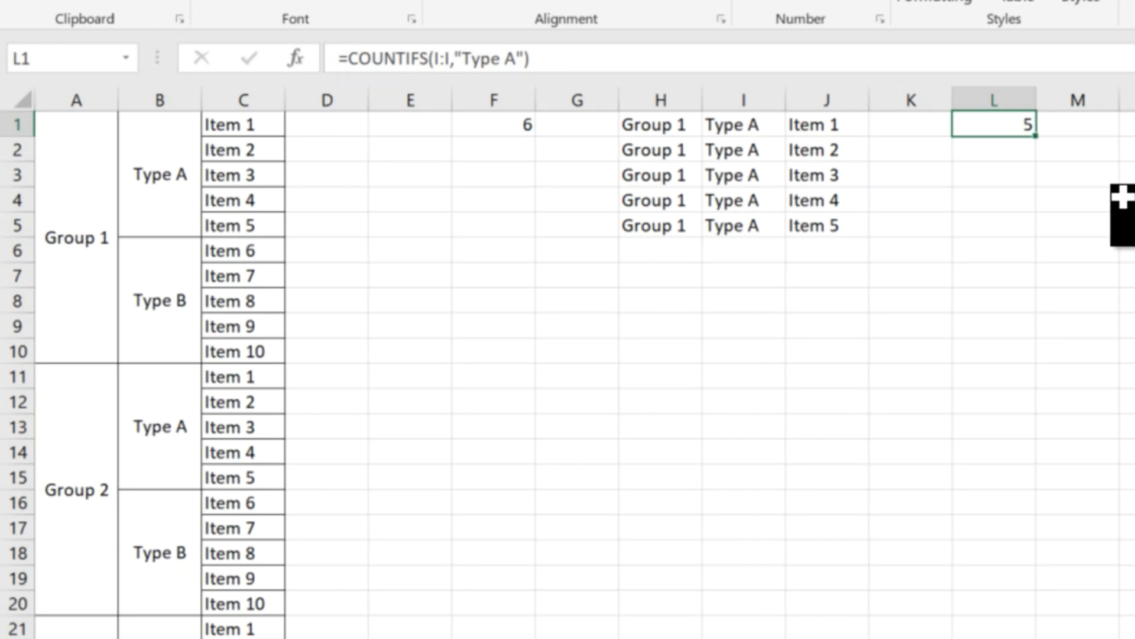
key("F2")
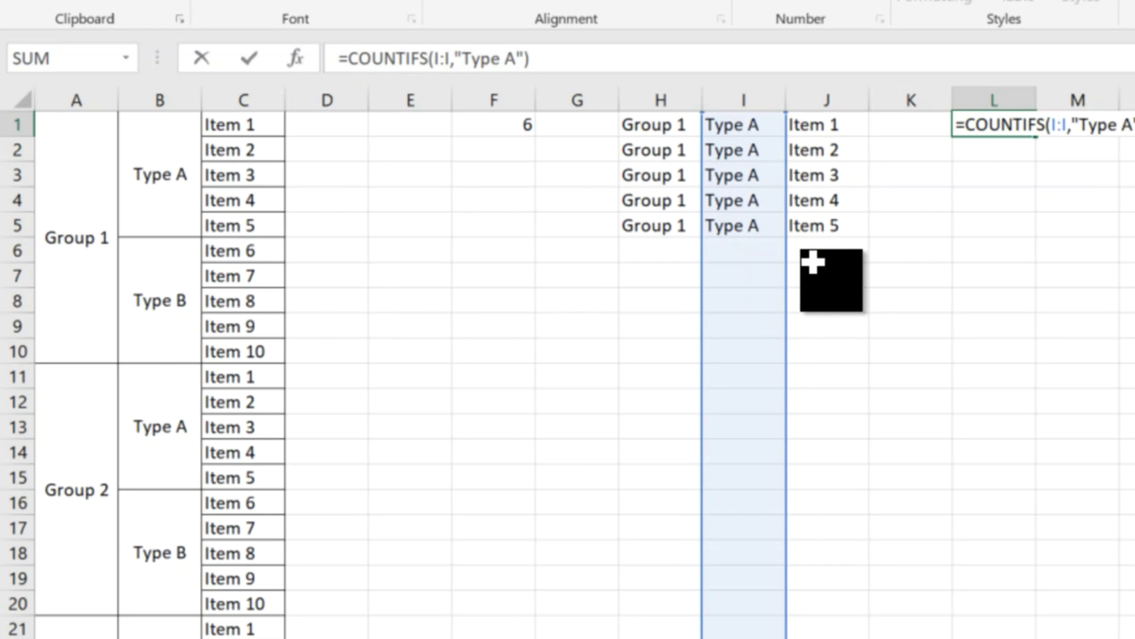
key("Escape")
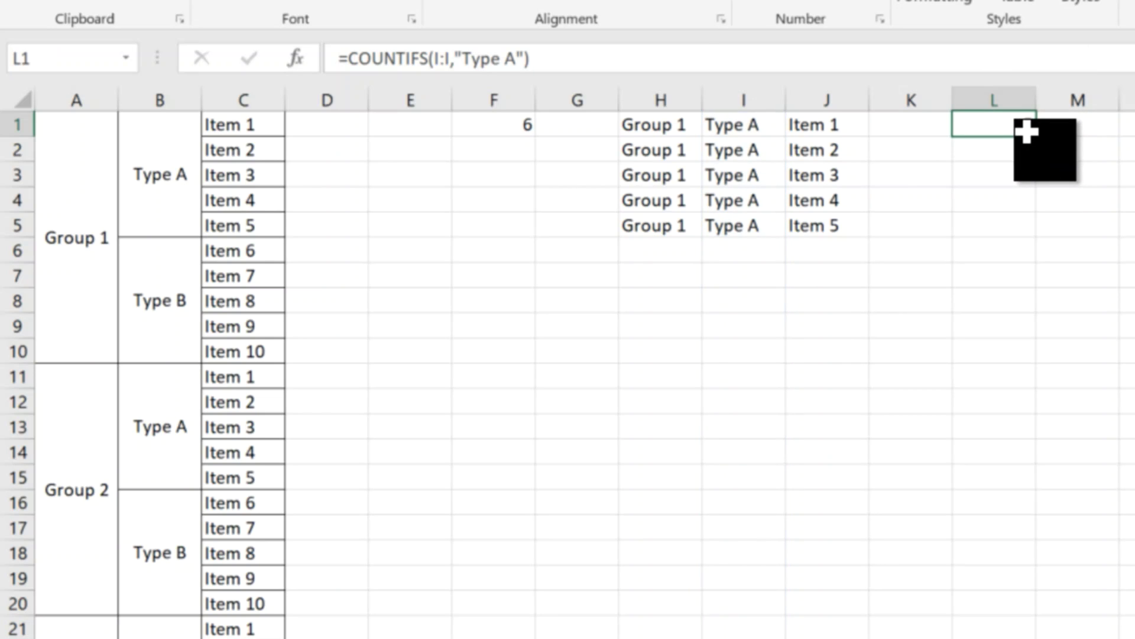
Copy the merged table from columns A–C and paste it at N1
left_click(92, 143)
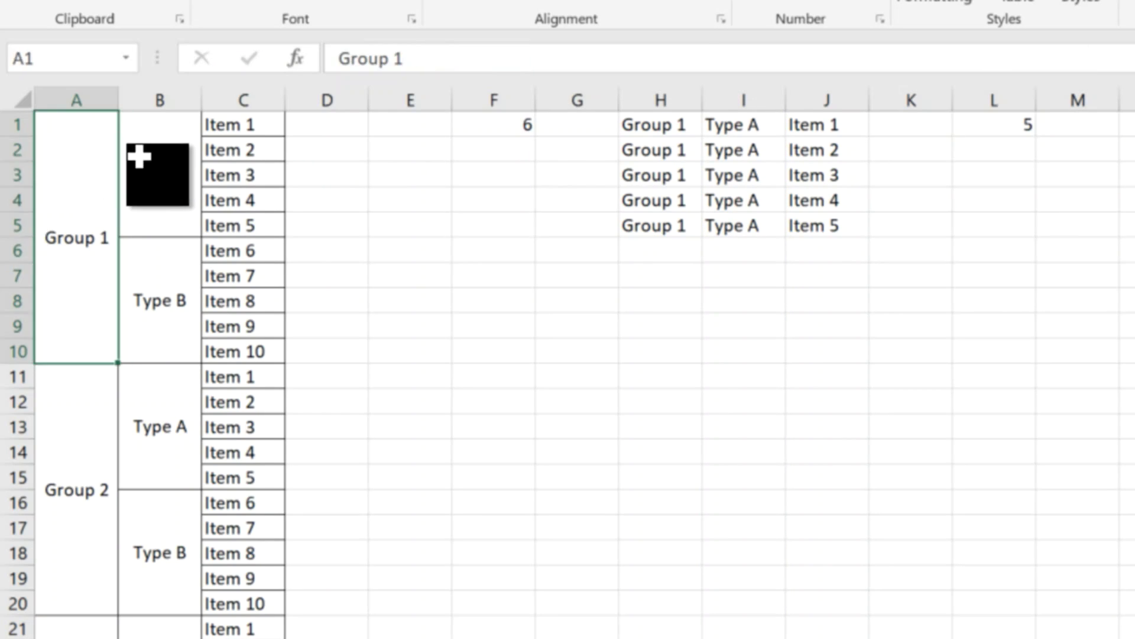
key("ctrl+shift+Right")
key("ctrl+shift+Down")
key("ctrl+c")
scroll(621, 296, "up", 12)
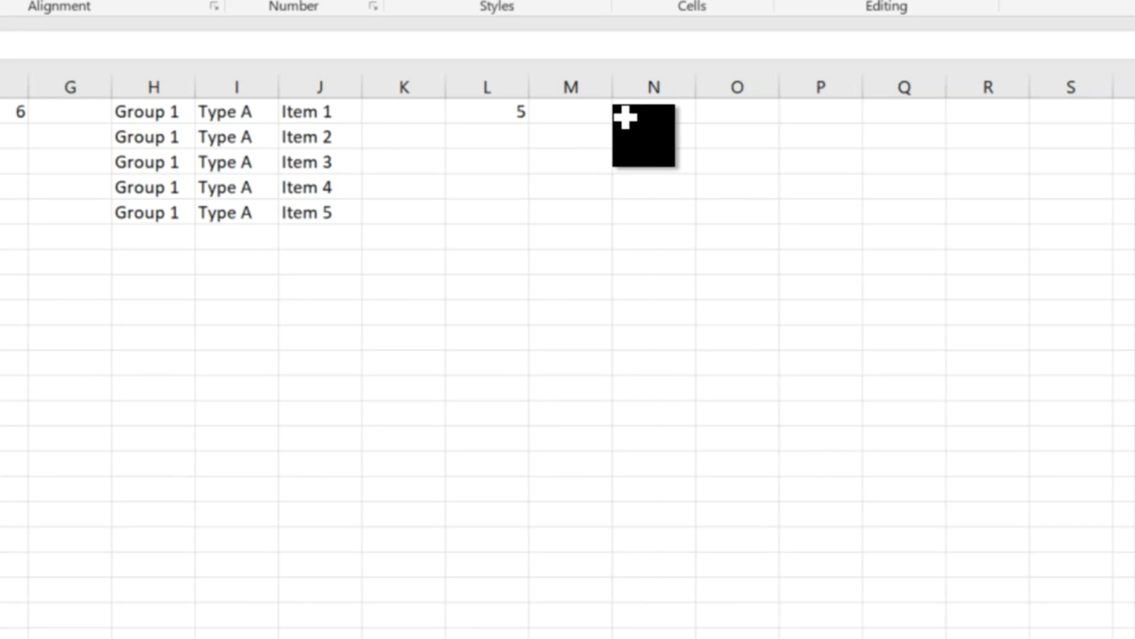
left_click(625, 113)
key("ctrl+v")
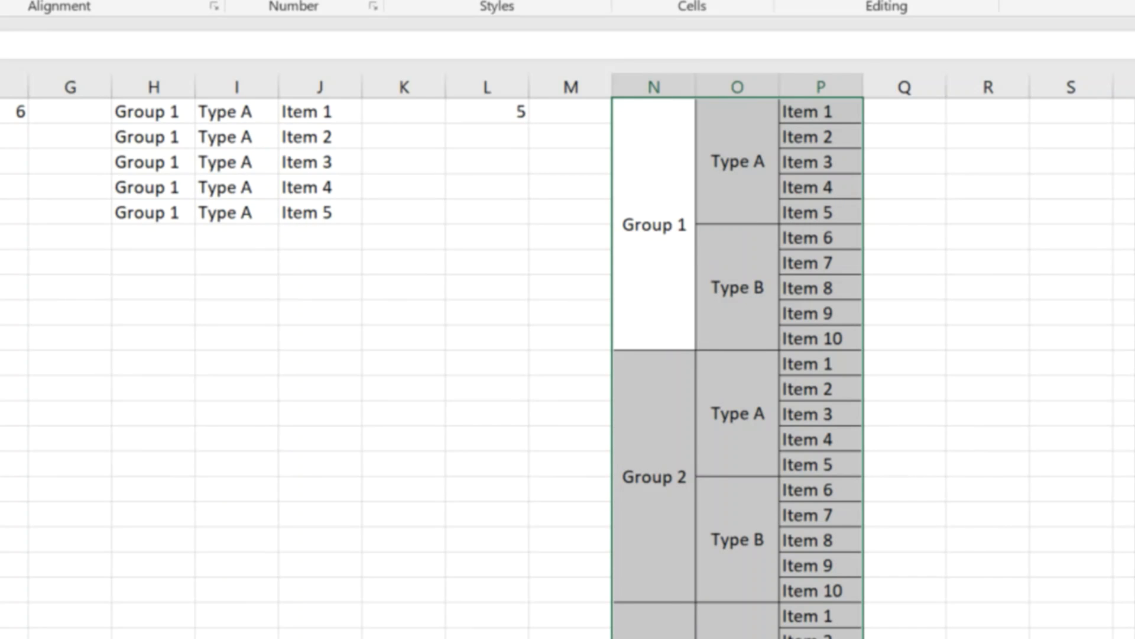
Select the entire pasted table in columns N to P with Ctrl+A
scroll(568, 355, "right", 5)
left_click(230, 230)
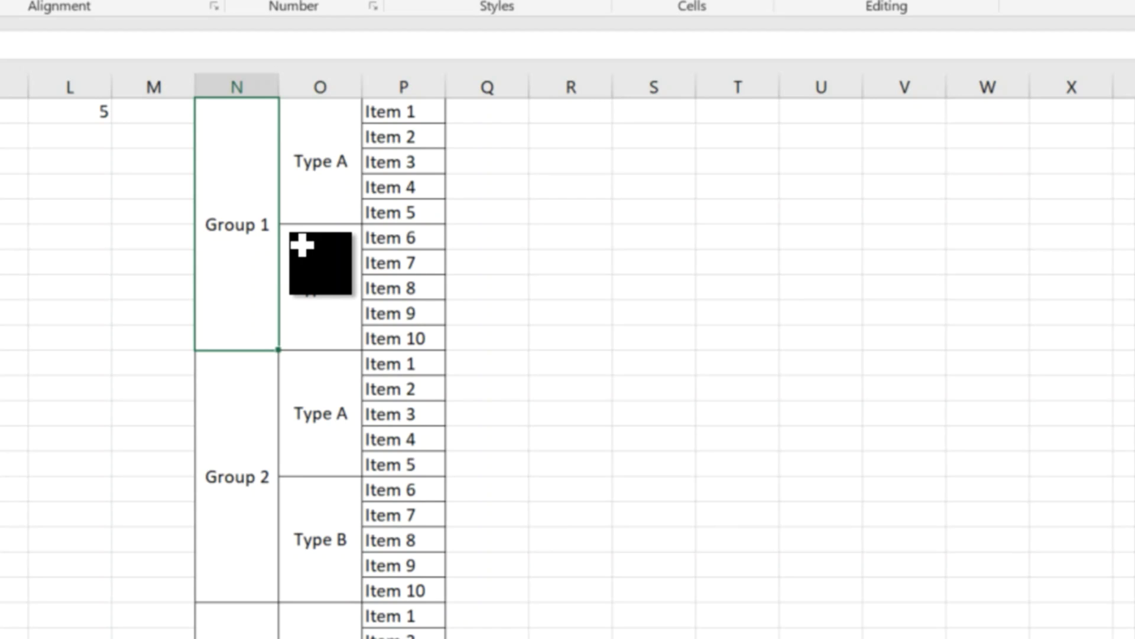
key("ctrl+a")
scroll(302, 245, "down", 20)
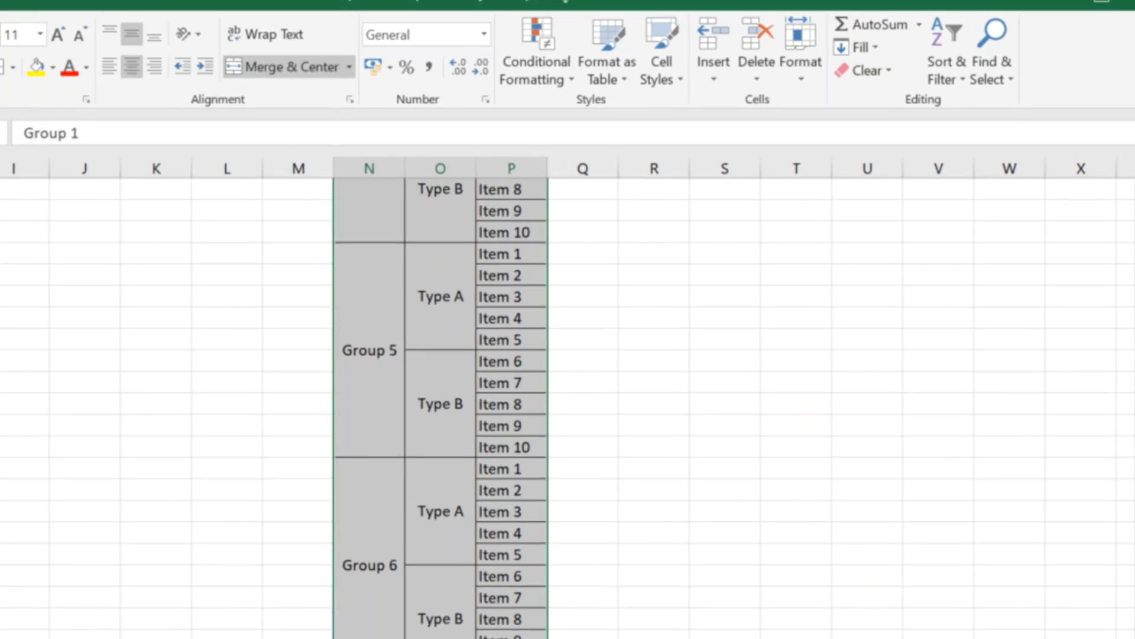
scroll(302, 245, "up", 13)
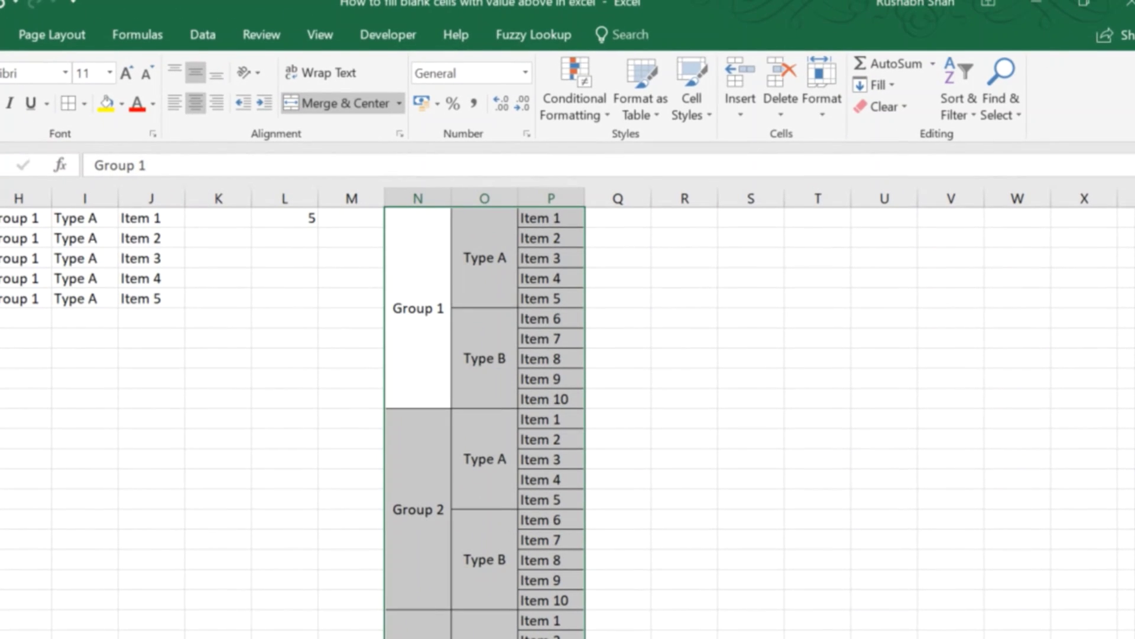
Unmerge the Group and Type cells, then select column N's data from N1 down
left_click(331, 109)
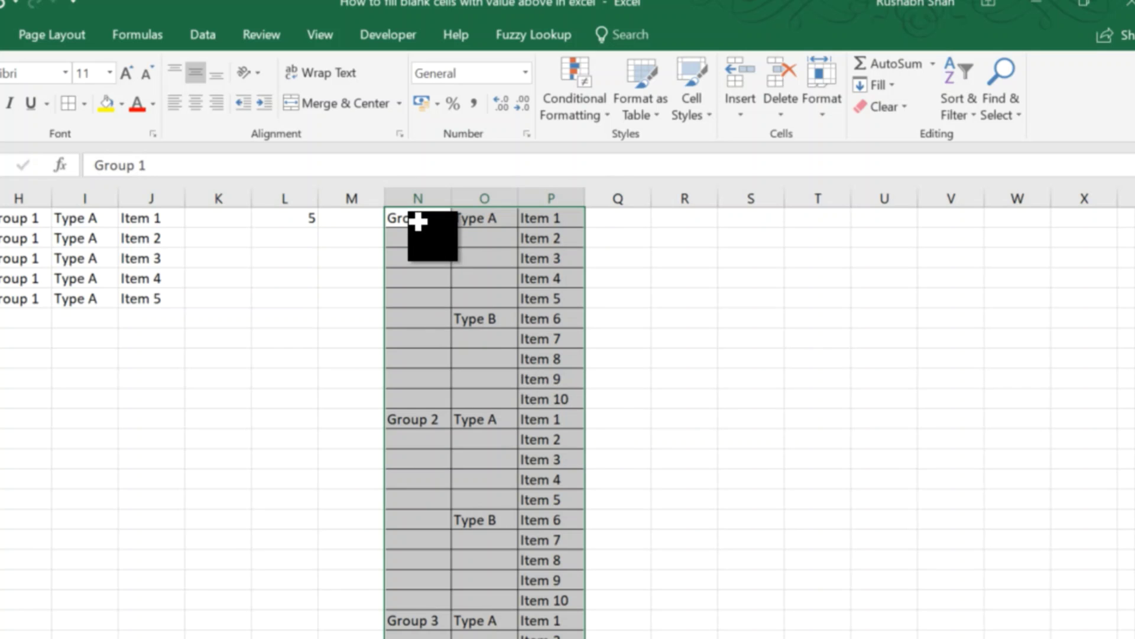
left_click(413, 223)
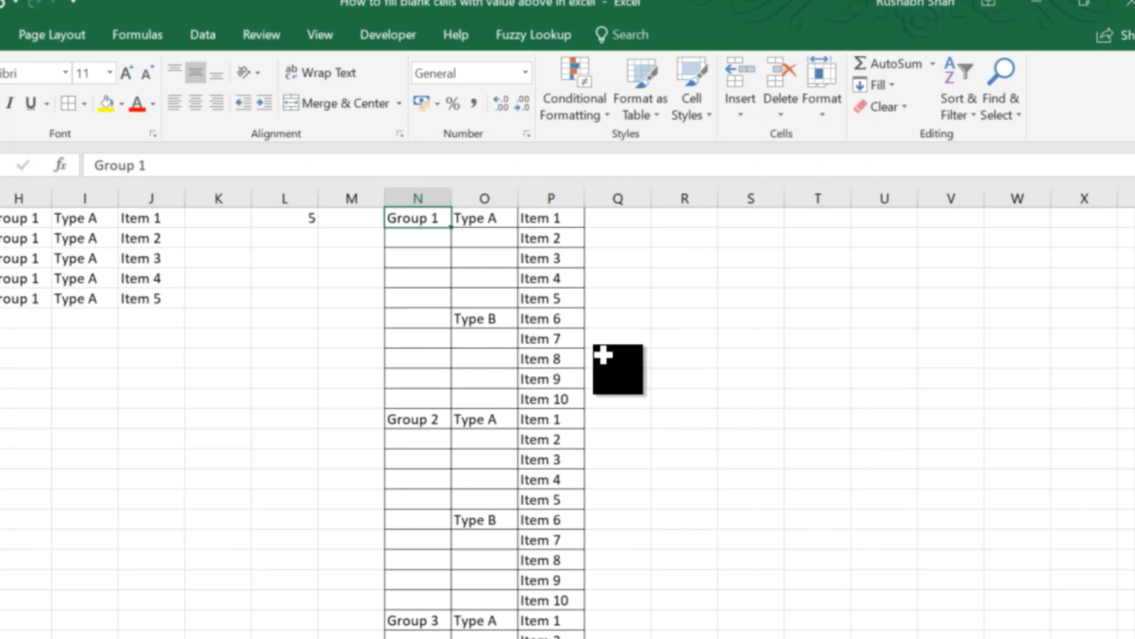
key("shift+Down")
key("shift+Down")
key("shift+Down")
key("shift+Down")
key("shift+Down")
key("shift+Down")
key("shift+Down")
key("shift+Down")
key("shift+Down")
key("shift+Down")
key("shift+Down")
key("shift+Down")
key("shift+Down")
key("shift+Down")
key("shift+Down")
key("shift+Down")
key("shift+Down")
key("shift+Down")
key("shift+Down")
key("shift+Down")
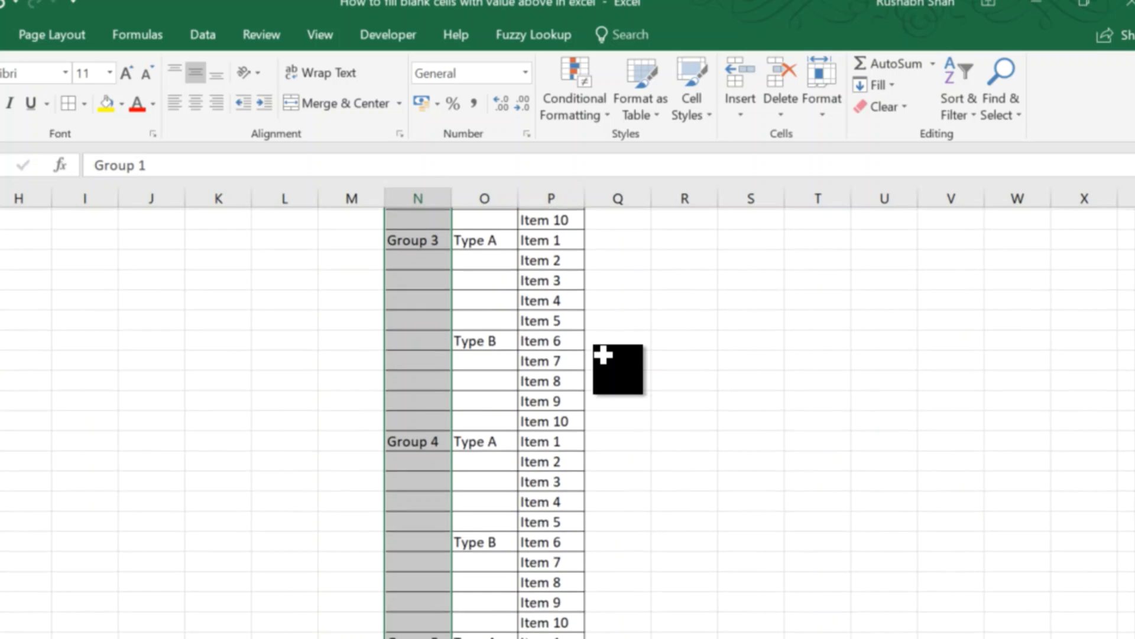
key("shift+Down")
key("shift+Down")
key("shift+Down")
key("shift+Down")
key("shift+Down")
key("shift+Down")
key("shift+Down")
key("shift+Down")
key("shift+Down")
key("shift+Down")
key("shift+Down")
key("shift+Down")
key("shift+Down")
key("shift+Down")
key("shift+Down")
key("shift+Down")
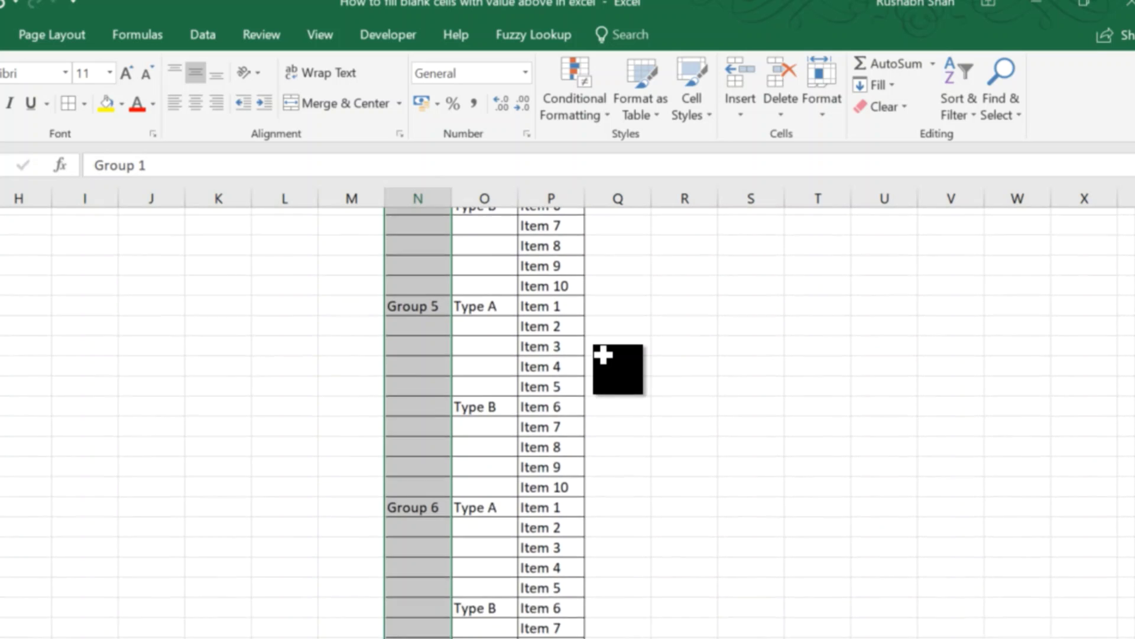
key("shift+Down")
key("shift+Down")
key("shift+Down")
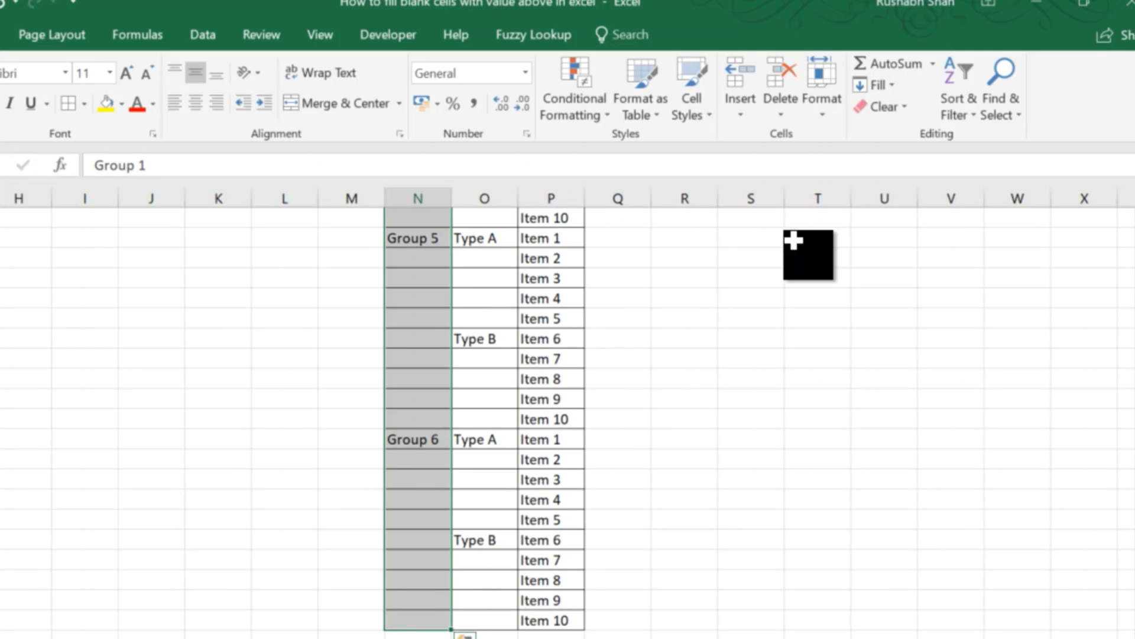
Use Go To Special > Blanks to keep only column N's empty cells selected
left_click(997, 115)
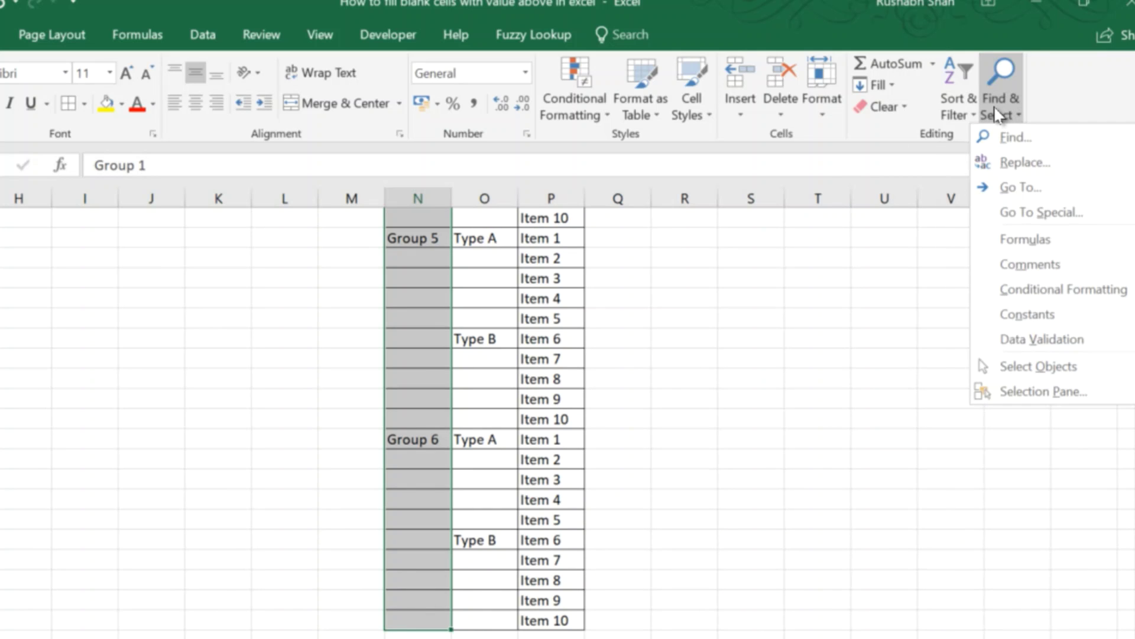
left_click(1021, 214)
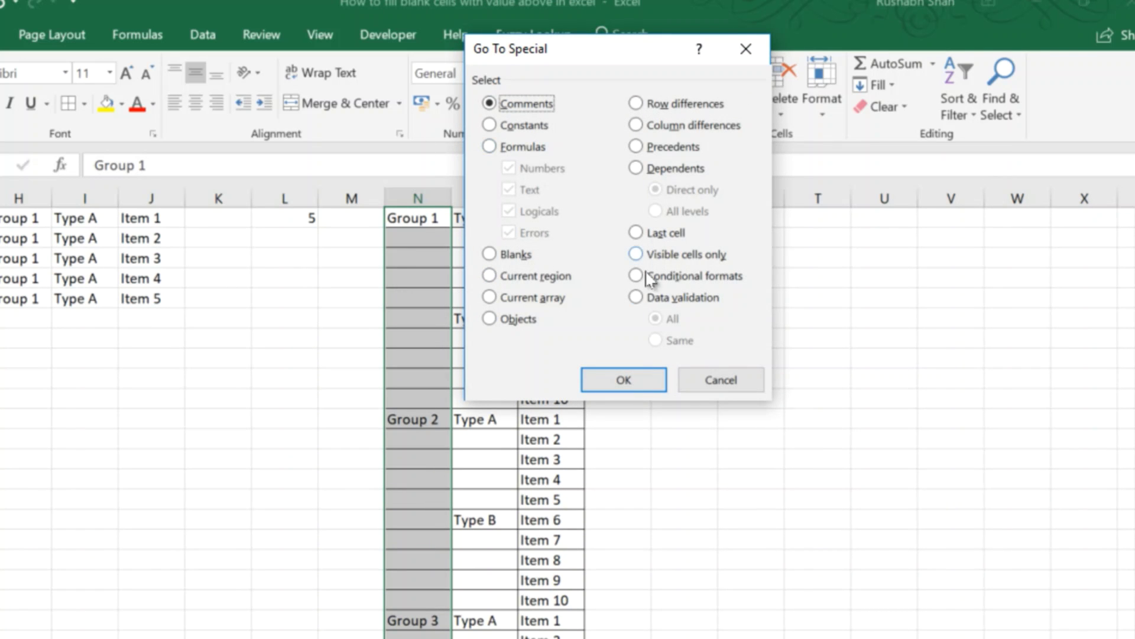
left_click(712, 384)
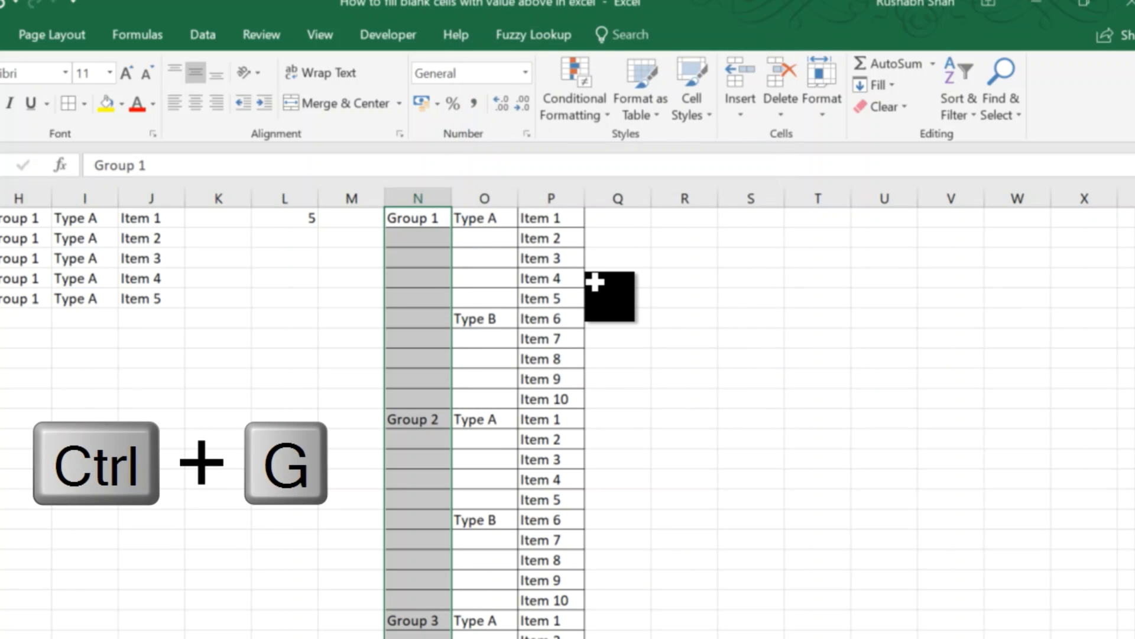
key("ctrl+g")
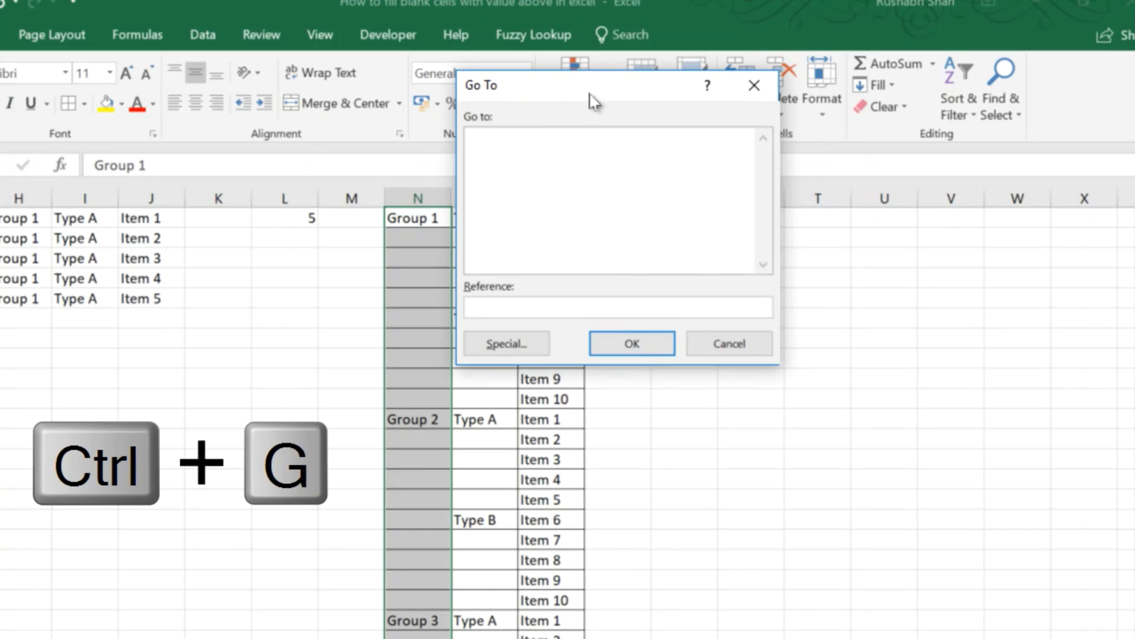
left_click_drag(588, 94, 735, 91)
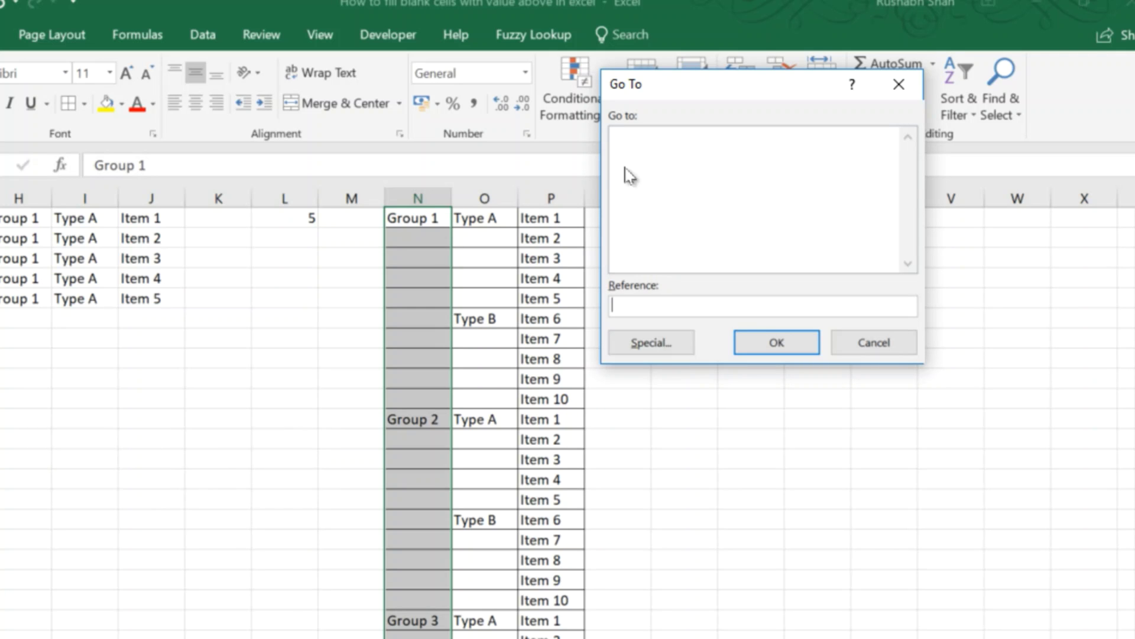
left_click(660, 349)
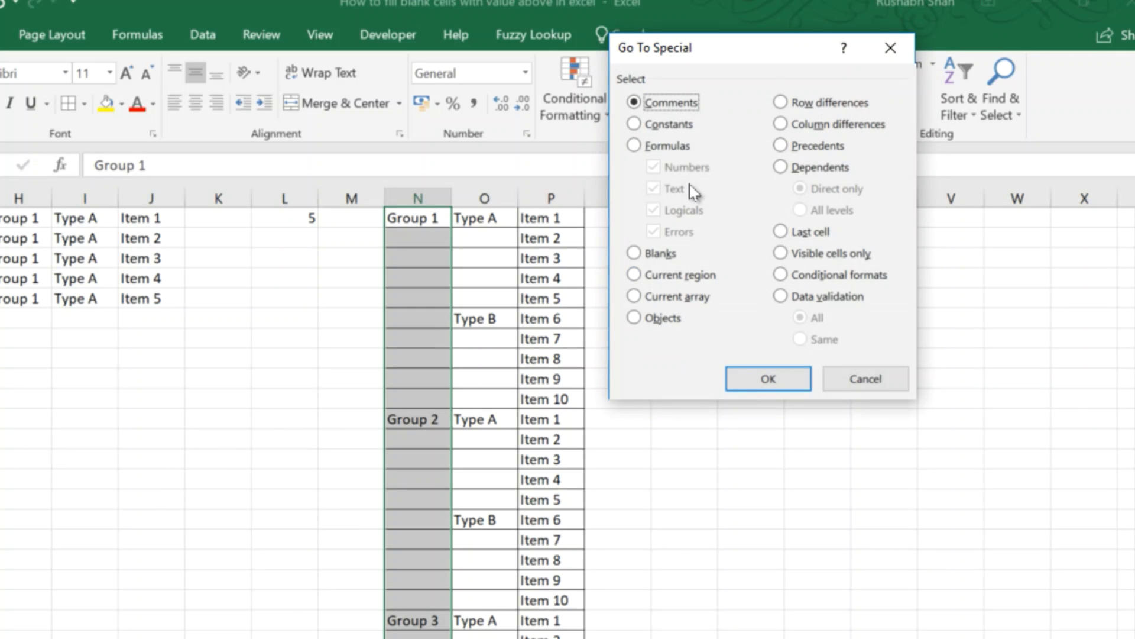
left_click(670, 259)
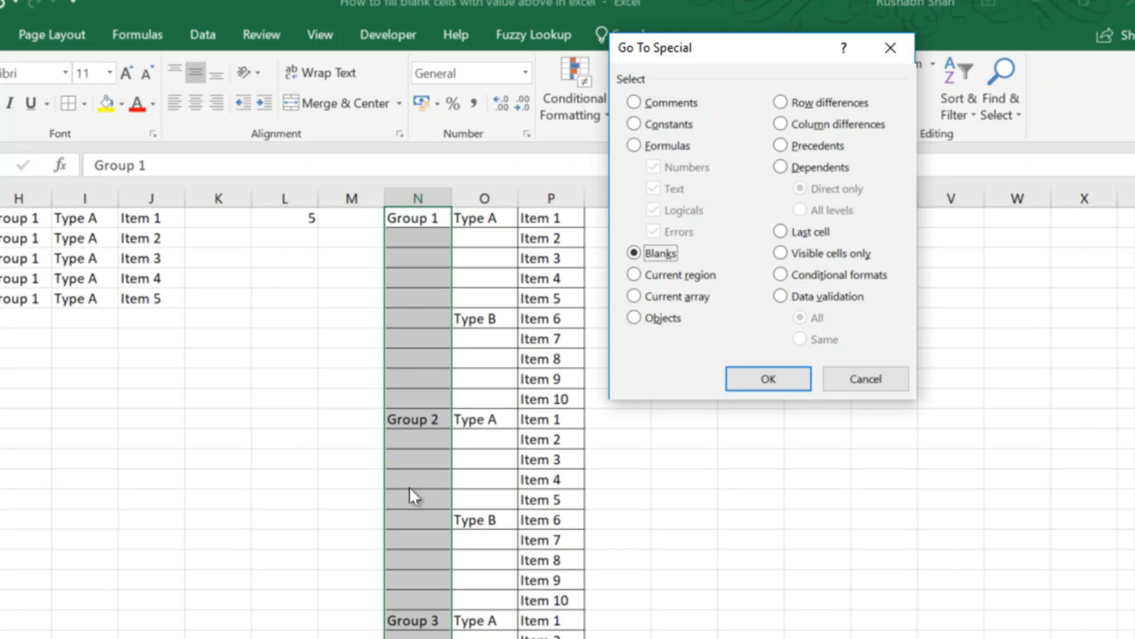
left_click(750, 381)
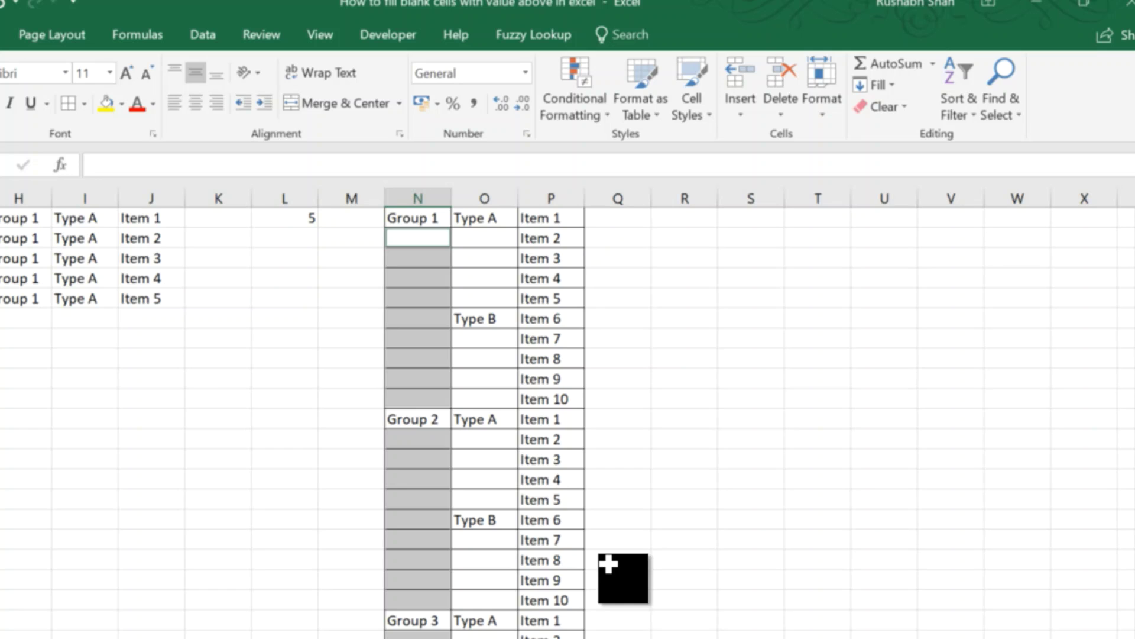
Fill all selected blanks in column N with a formula pointing to the cell above
type("=")
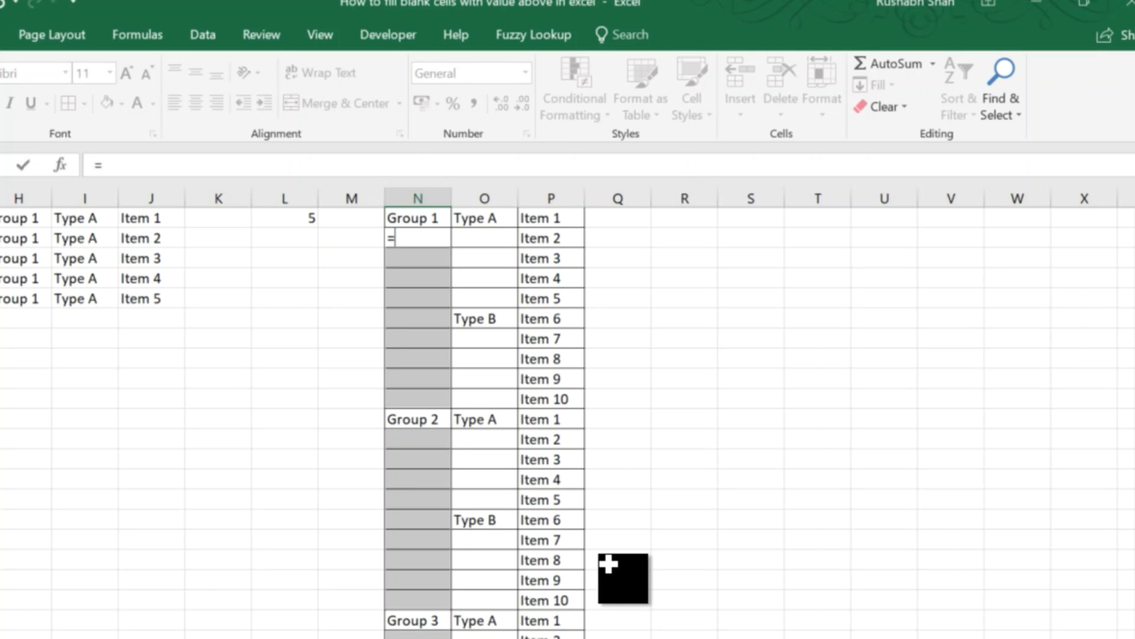
key("Up")
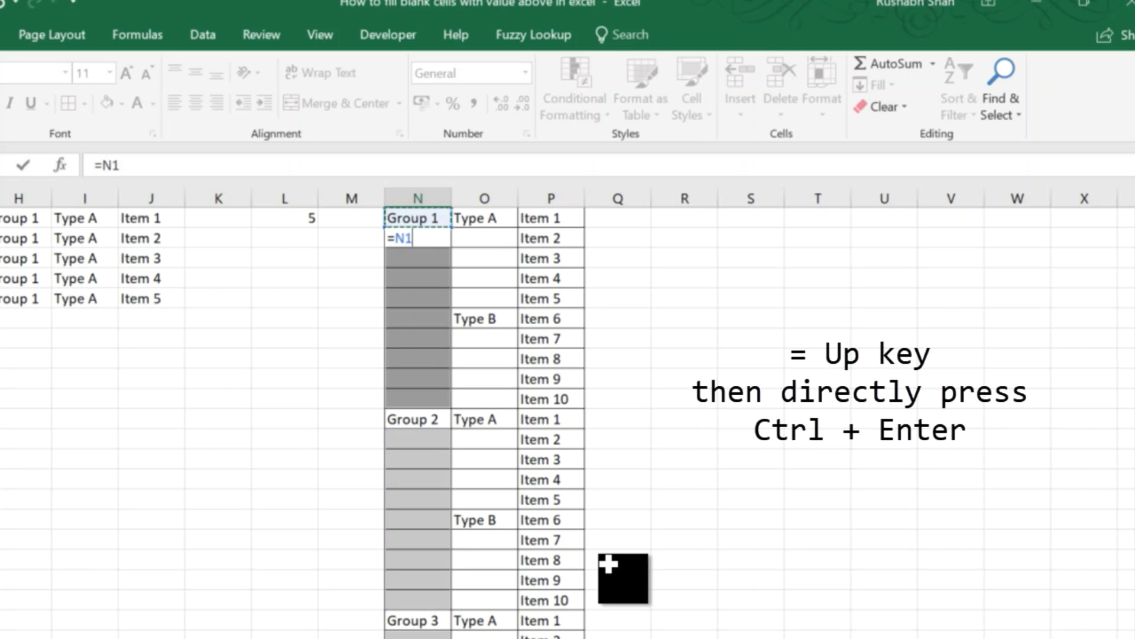
key("ctrl+Return")
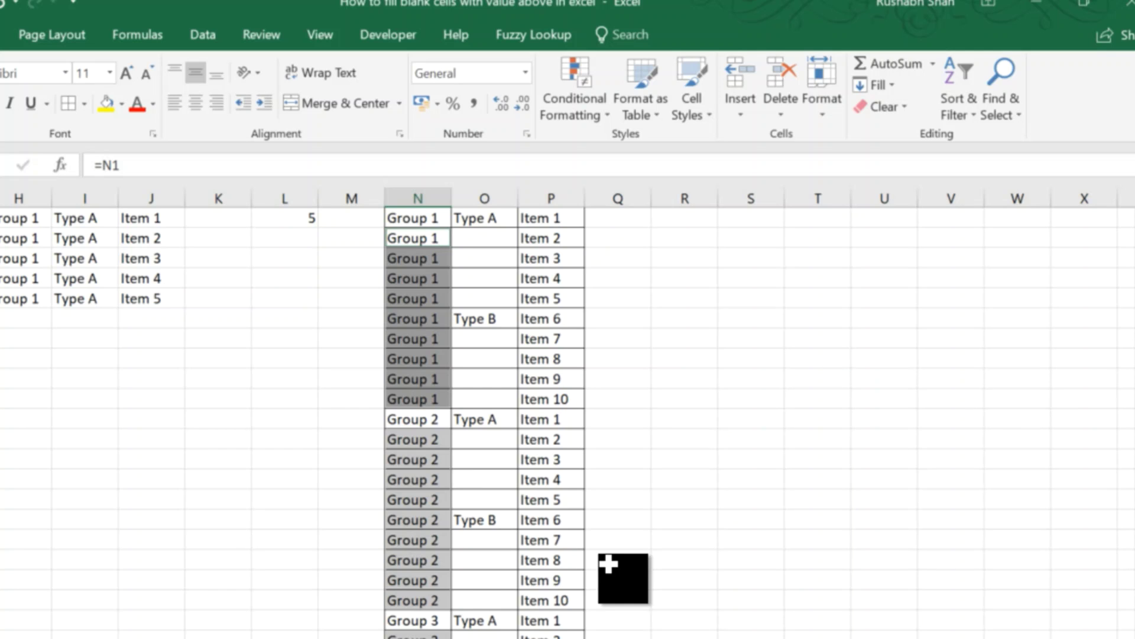
Select column O's data rows, then narrow it to the blank cells via Go To Special
left_click(482, 219)
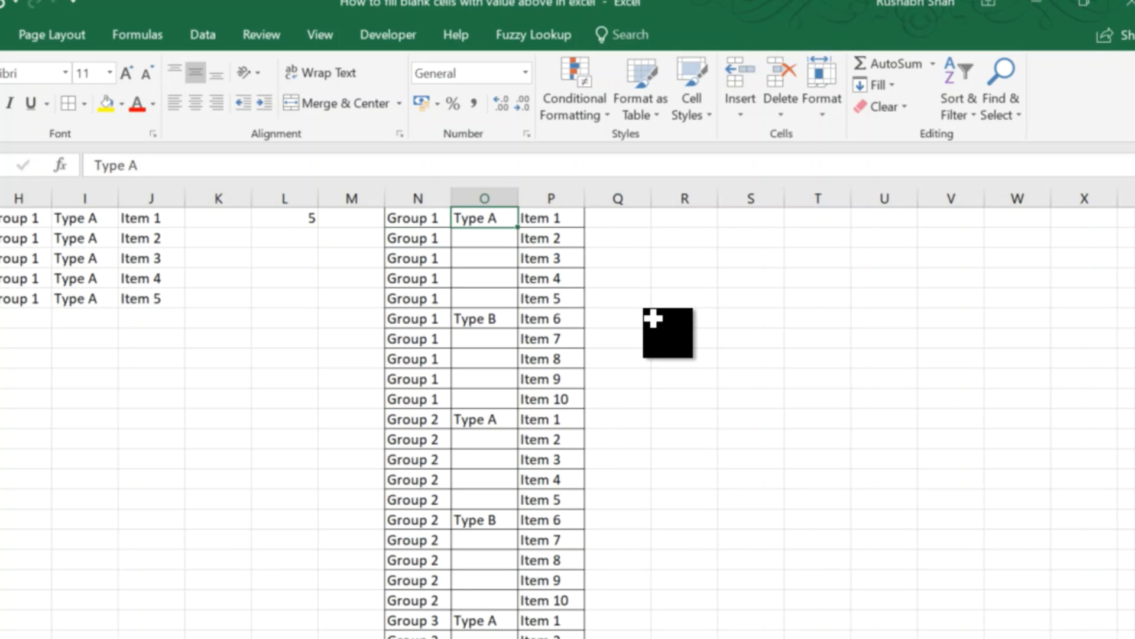
key("shift+Down")
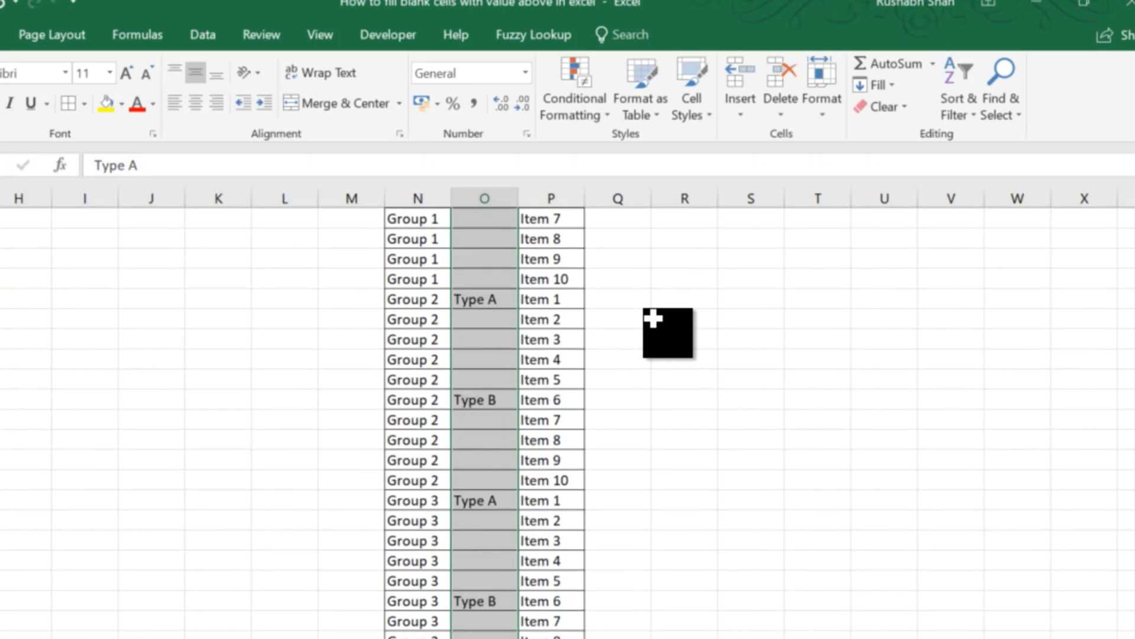
key("shift+Down")
key("shift+Down")
key("shift+Down")
key("shift+Down")
key("shift+Down")
key("shift+Down")
key("shift+Down")
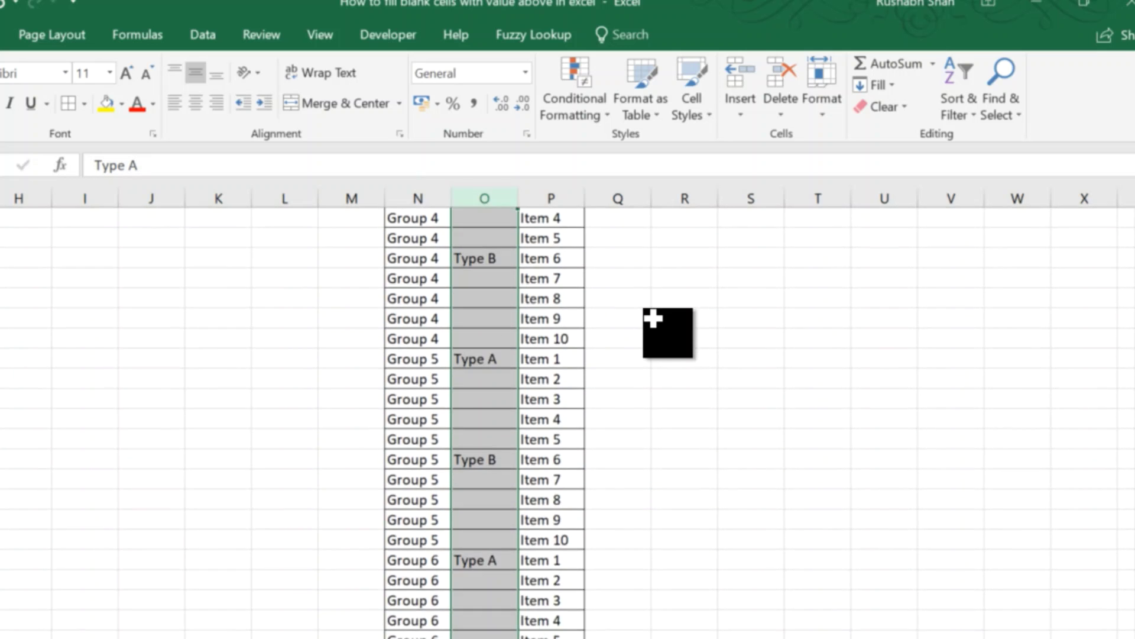
key("shift+Down")
key("shift+Down")
key("shift+Down")
key("shift+Down")
key("shift+Down")
key("shift+Down")
key("shift+Down")
key("shift+Down")
key("shift+Up")
key("shift+Up")
key("shift+Up")
key("shift+Up")
key("shift+Up")
key("shift+Up")
key("shift+Up")
key("shift+Up")
key("shift+Down")
key("shift+Down")
key("shift+Down")
key("shift+Down")
scroll(653, 318, "up", 18)
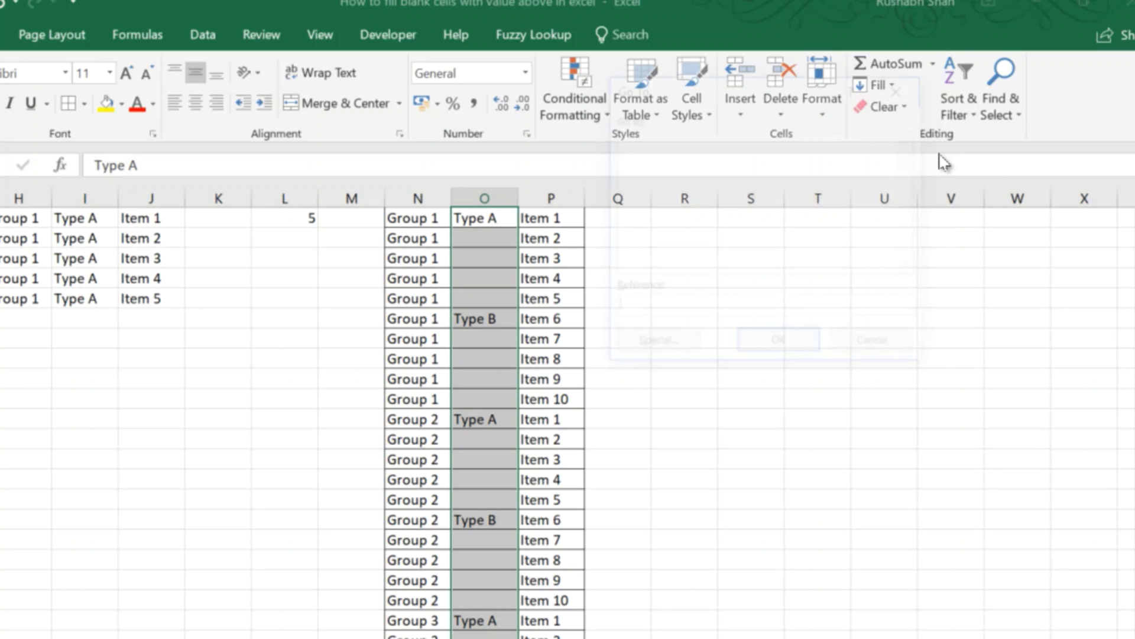
key("F5")
left_click(651, 345)
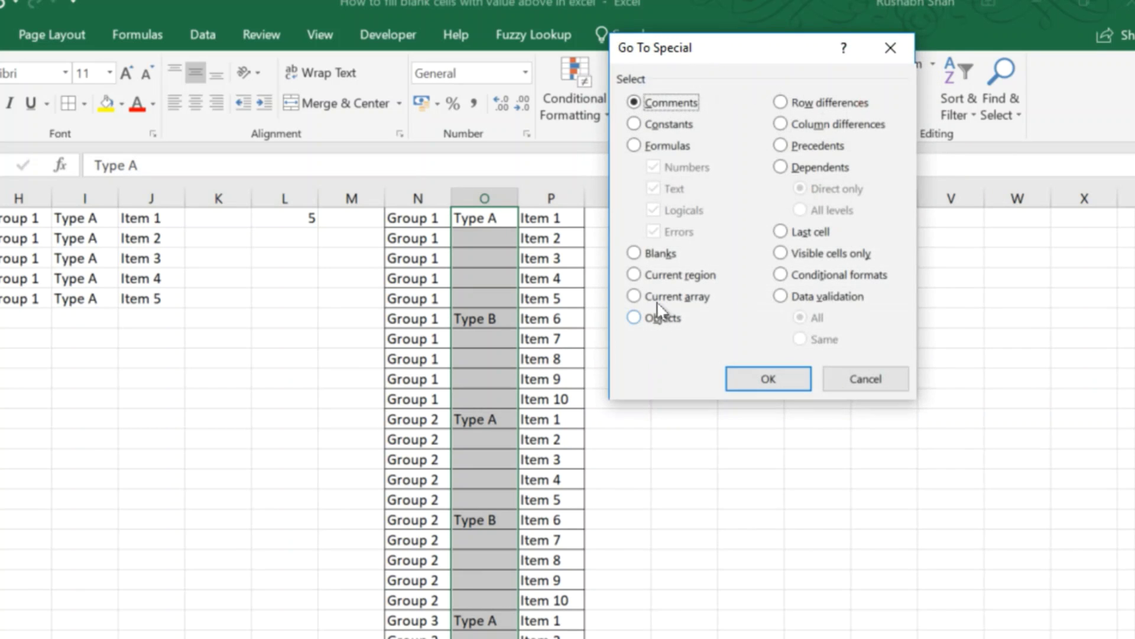
left_click(674, 257)
left_click(767, 381)
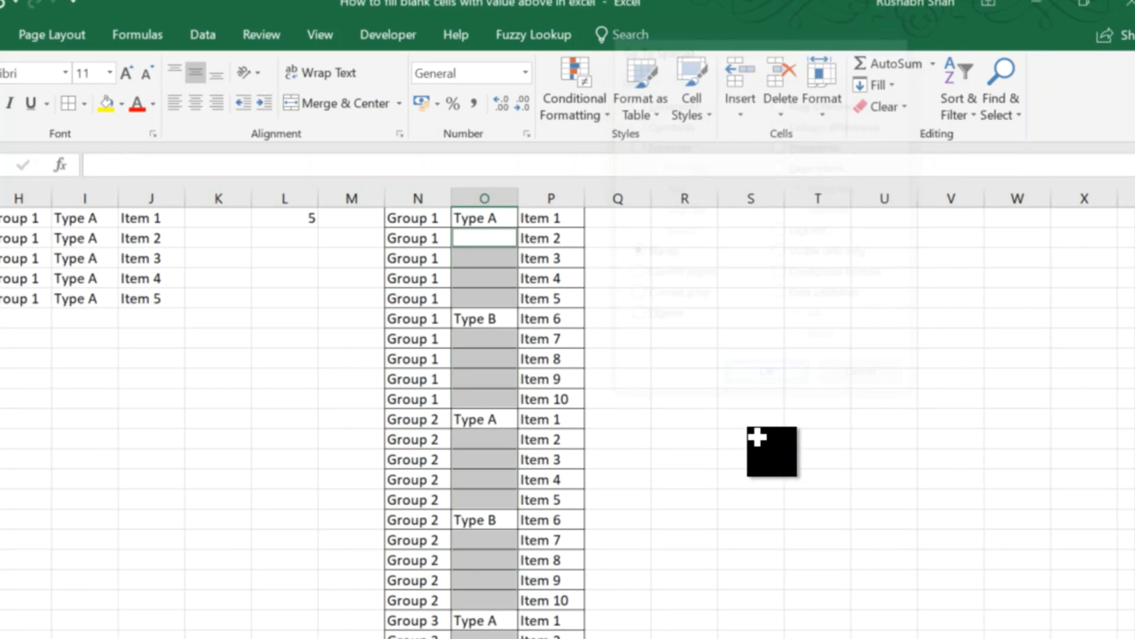
Fill the blank column O cells with =O1-style formulas referencing the cell above
type("=")
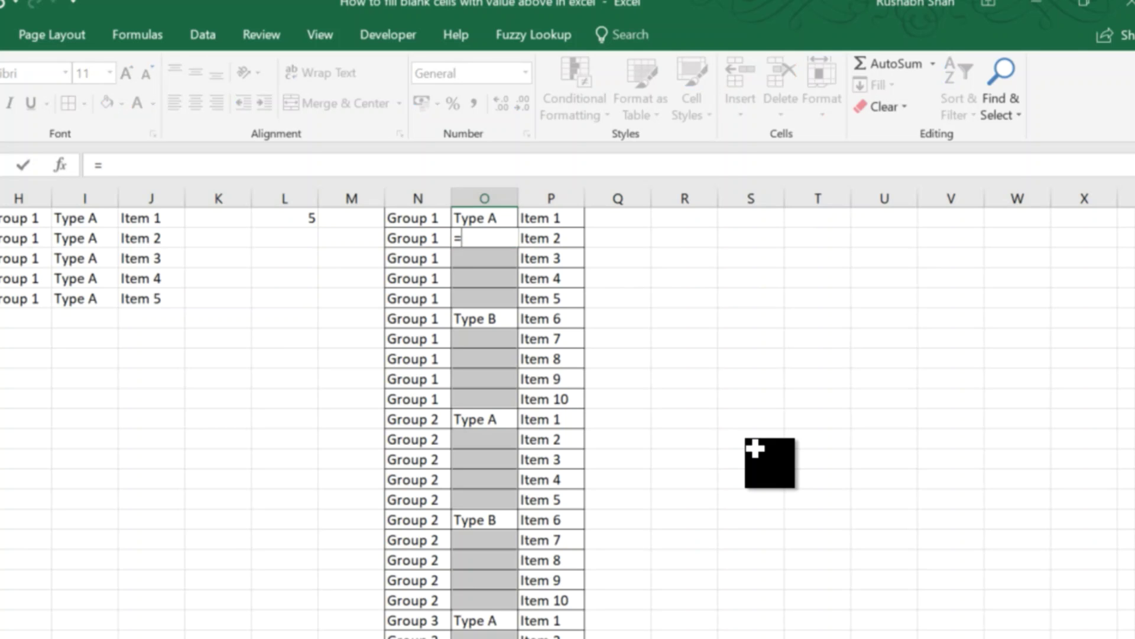
key("Up")
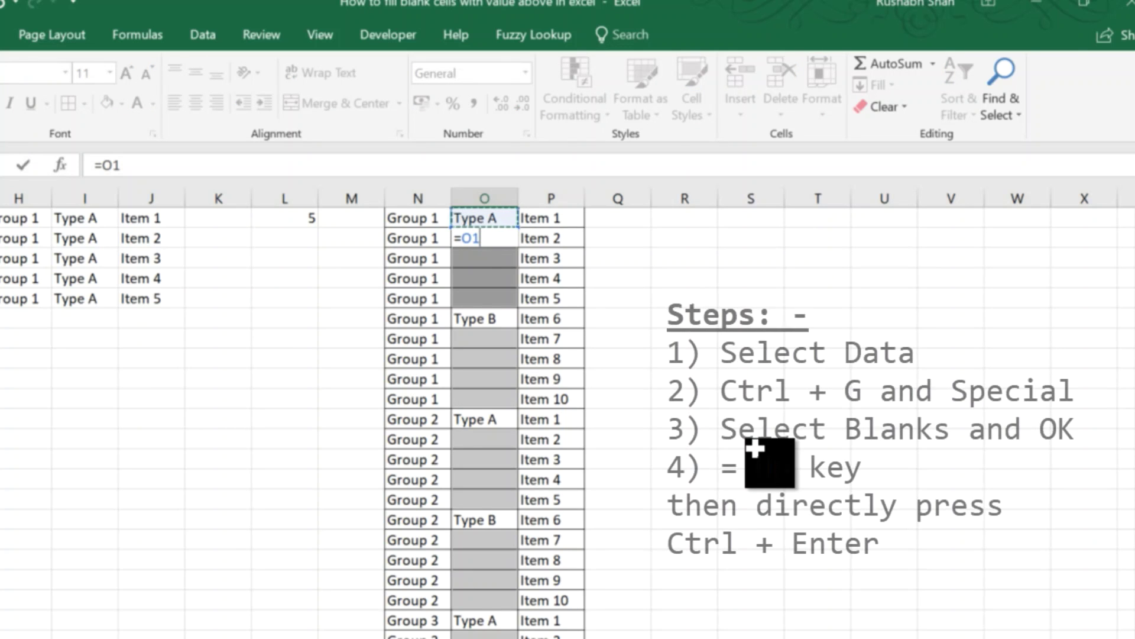
key("ctrl+Return")
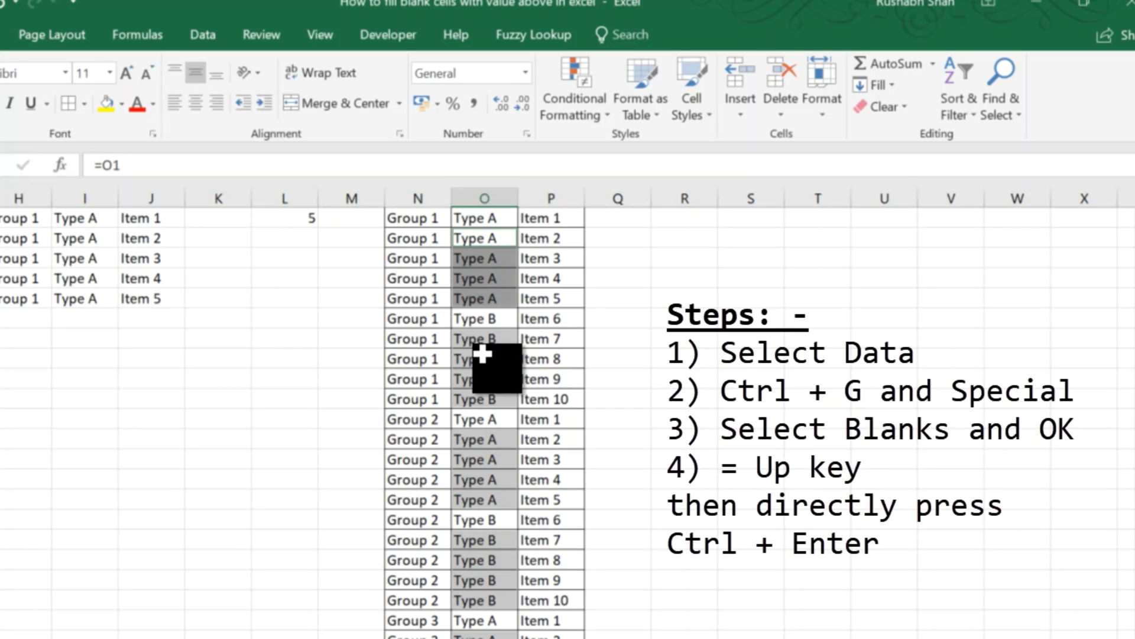
Inspect the fill formulas in several filled cells of columns N and O
left_click(407, 220)
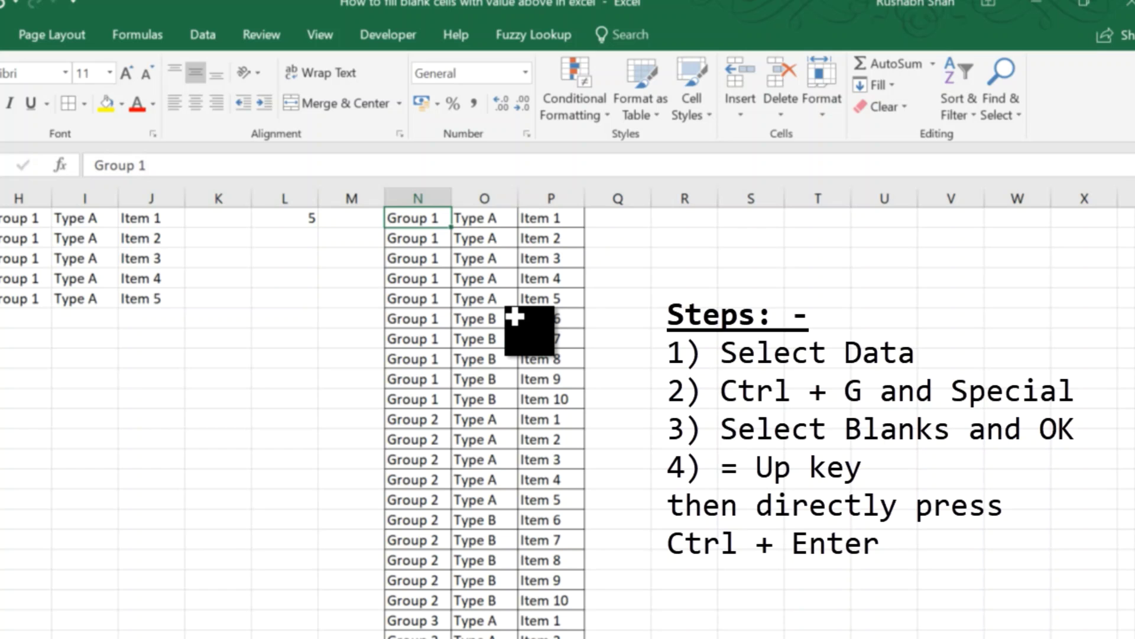
left_click(421, 244)
left_click(425, 260)
left_click(423, 298)
left_click(476, 300)
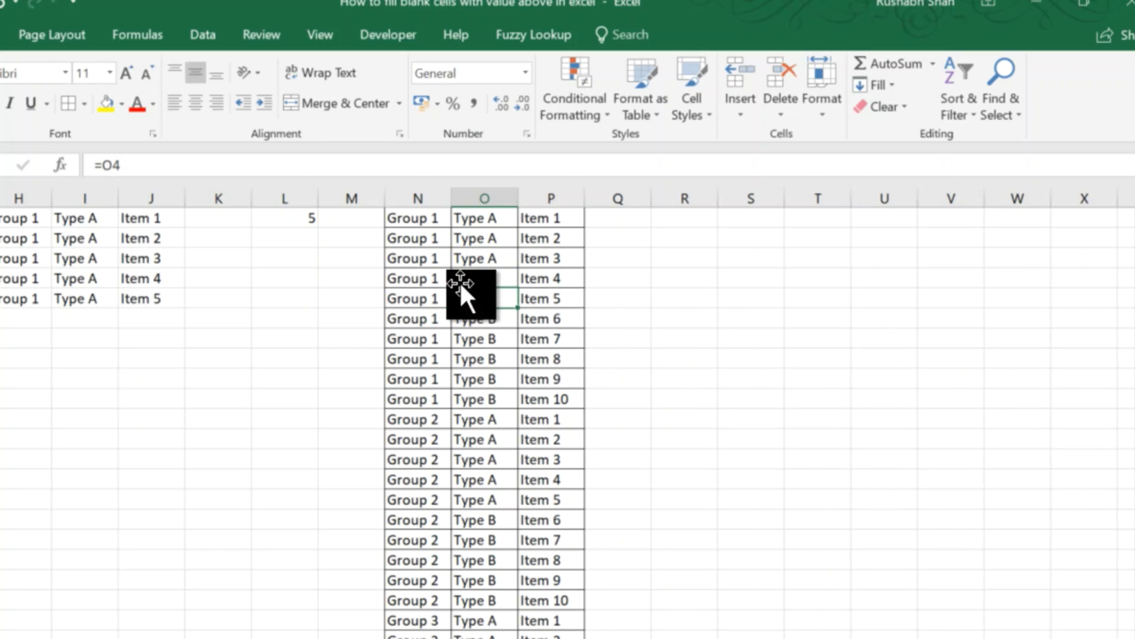
Copy the N–P table and paste it over itself as Values
key("ctrl+a")
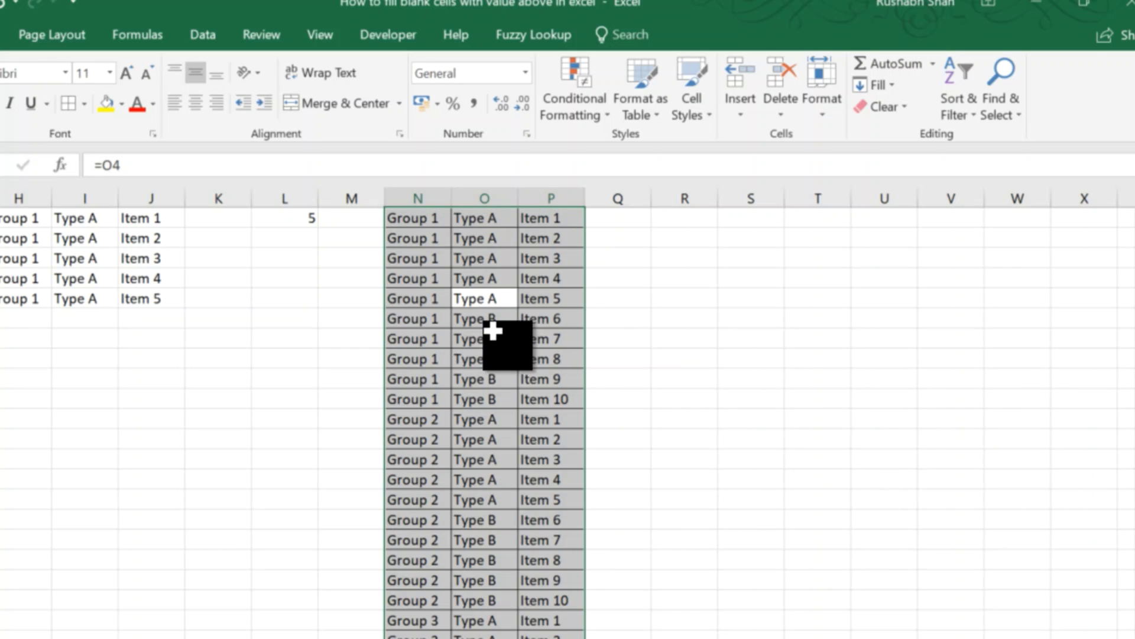
key("ctrl+c")
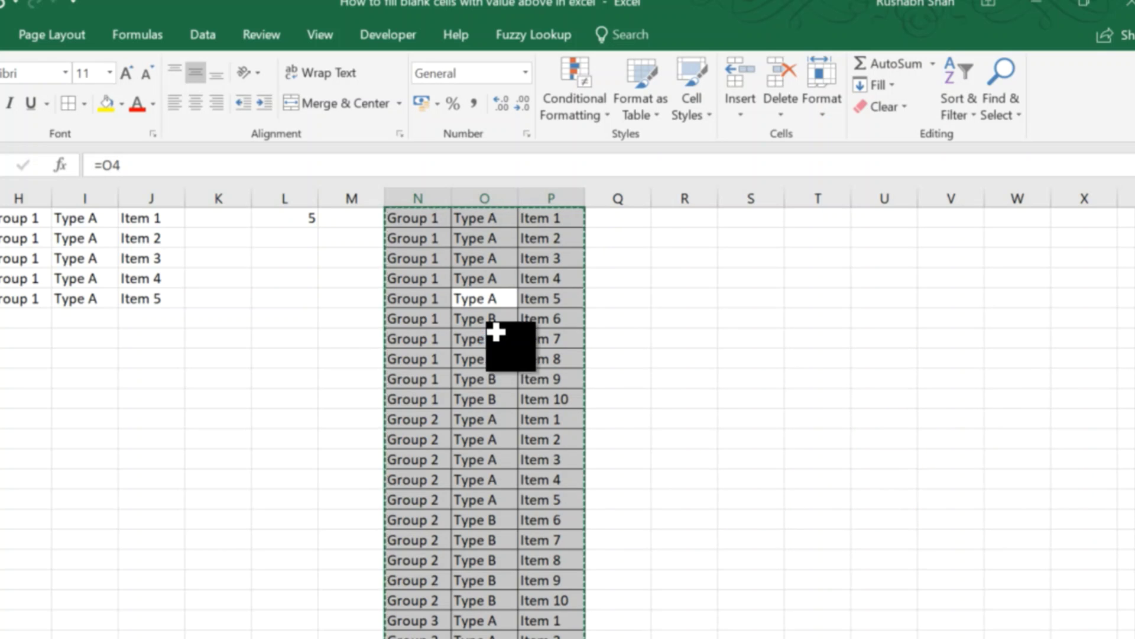
right_click(416, 302)
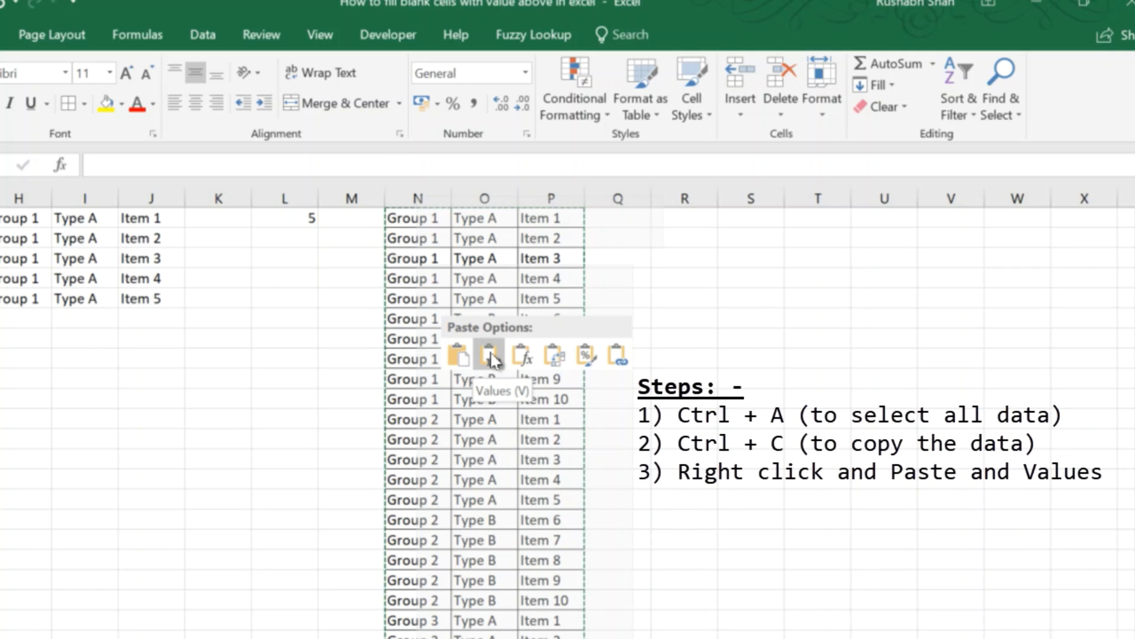
left_click(493, 357)
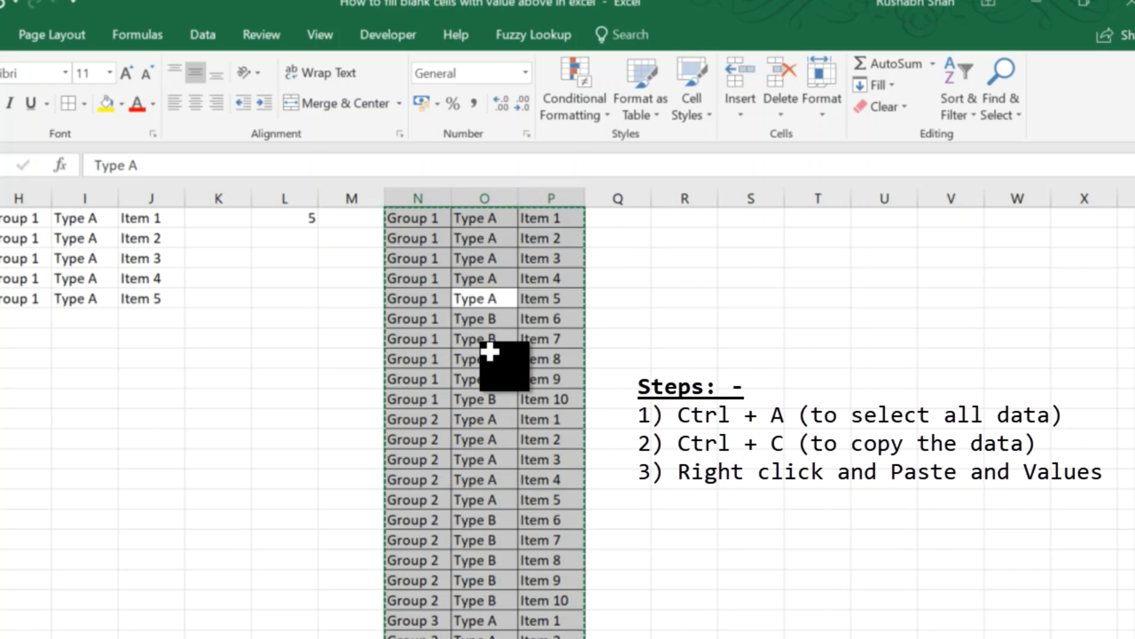
left_click(441, 222)
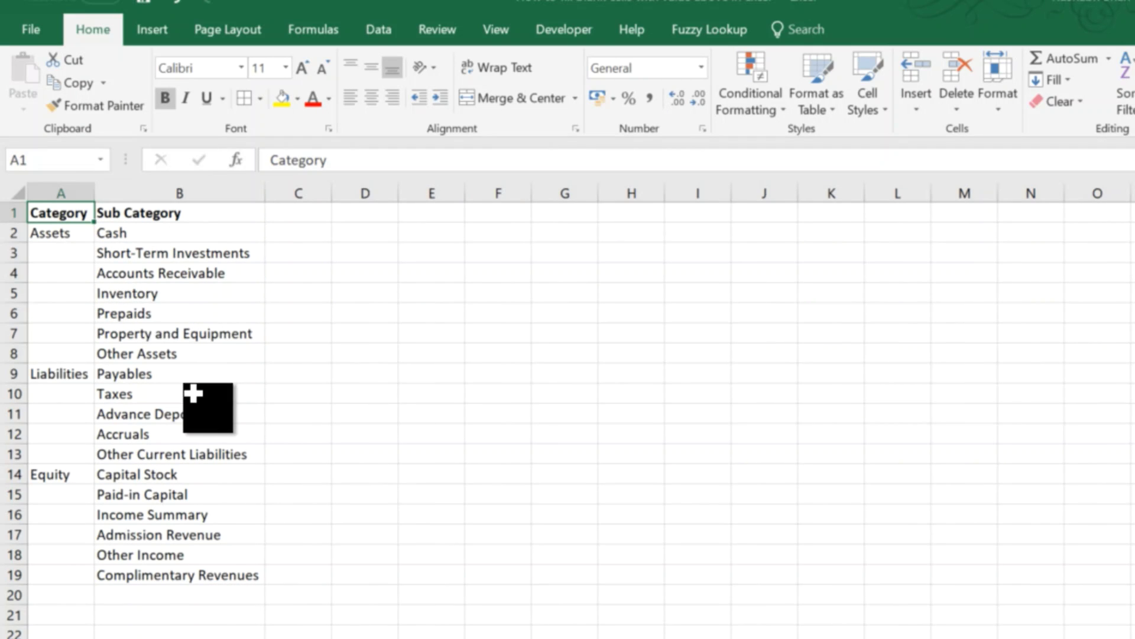
Drag Assets down column A, then undo so the cells below Assets, Liabilities and Equity stay blank
left_click(77, 237)
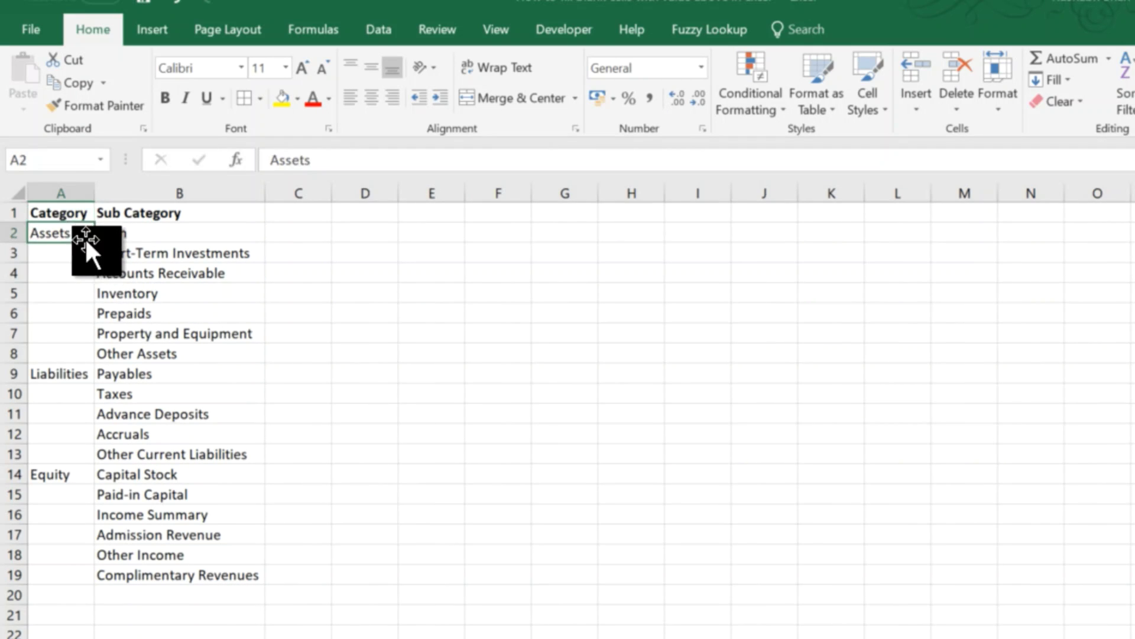
left_click_drag(94, 243, 91, 577)
left_click(92, 381)
left_click(89, 482)
key("ctrl+z")
key("ctrl+z")
key("ctrl+z")
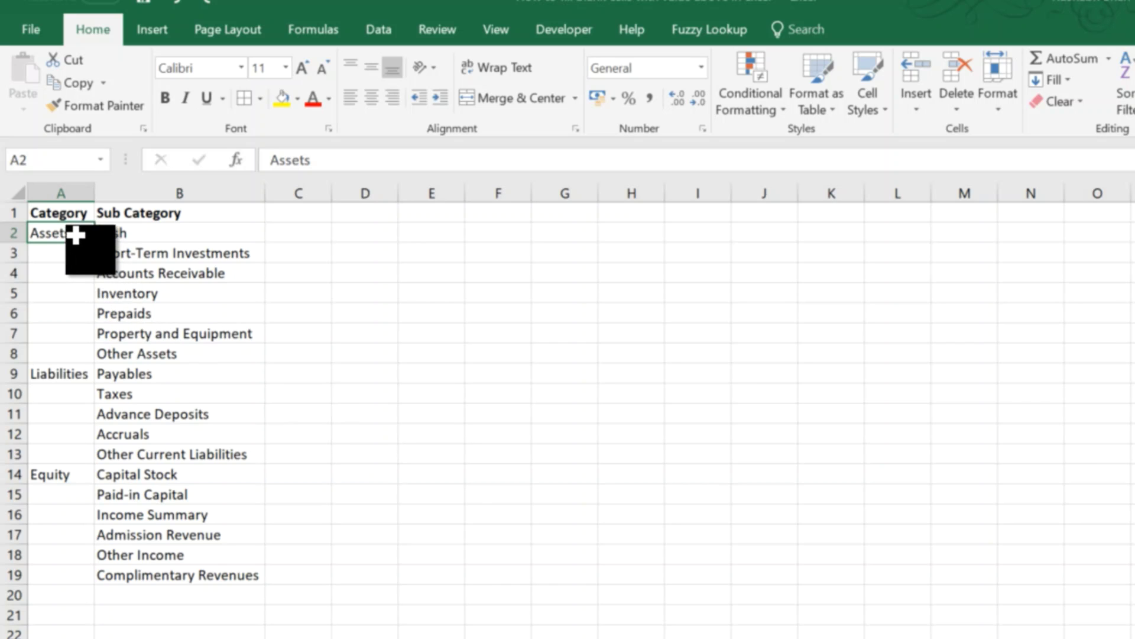
Select the blank cells in A2:A19 via Go To Special Blanks and fill each with =A2
left_click_drag(79, 236, 63, 575)
key("F5")
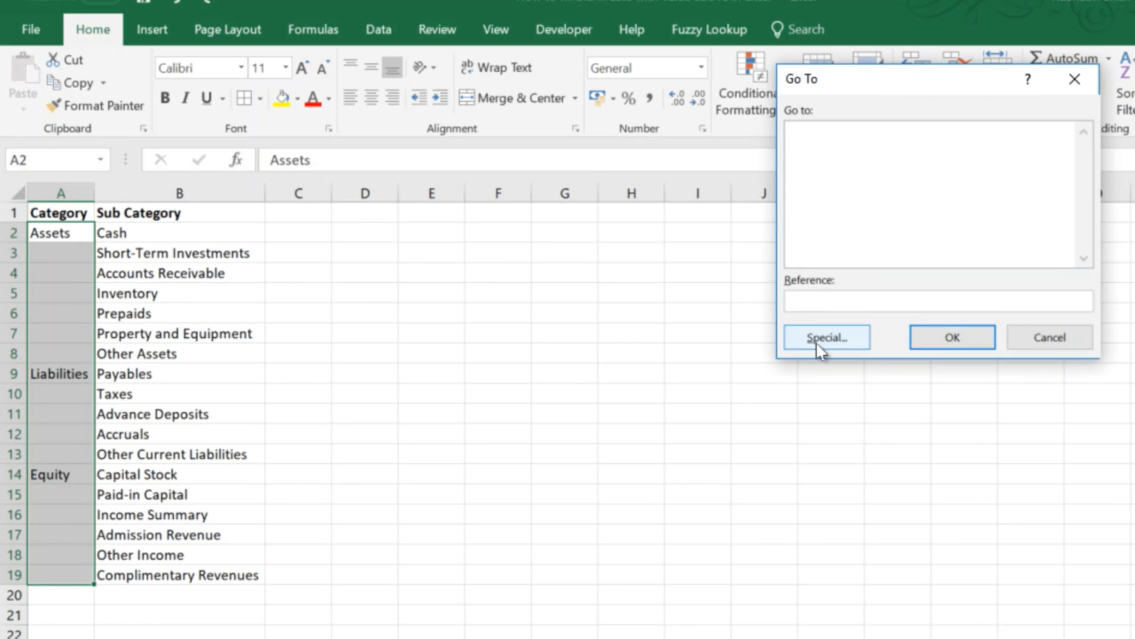
left_click(826, 337)
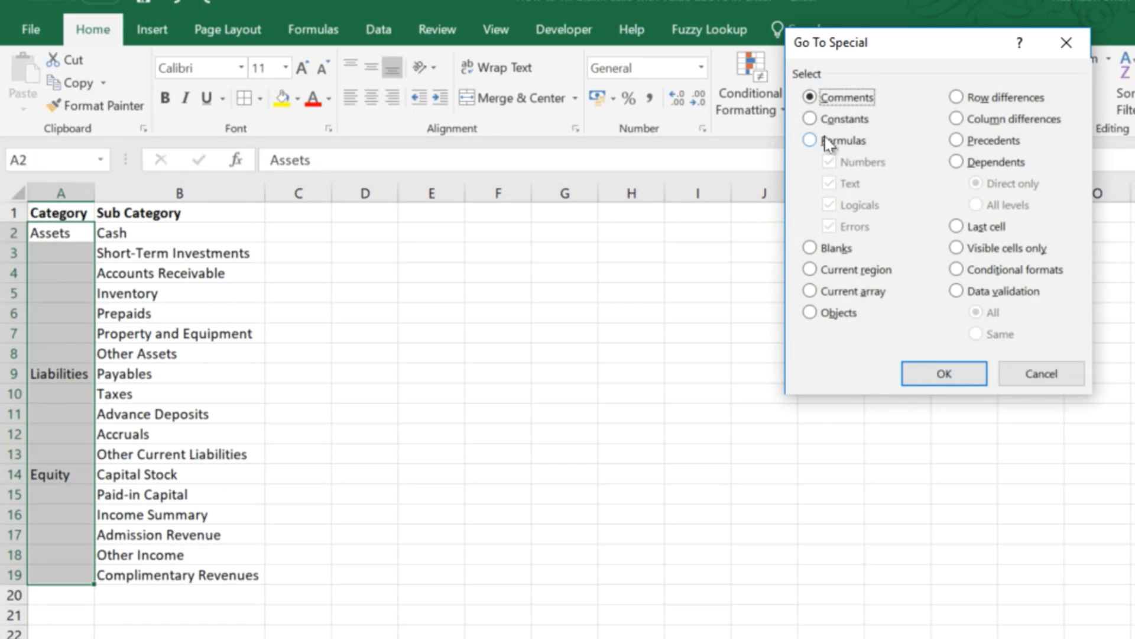
left_click(831, 248)
left_click_drag(828, 45, 434, 143)
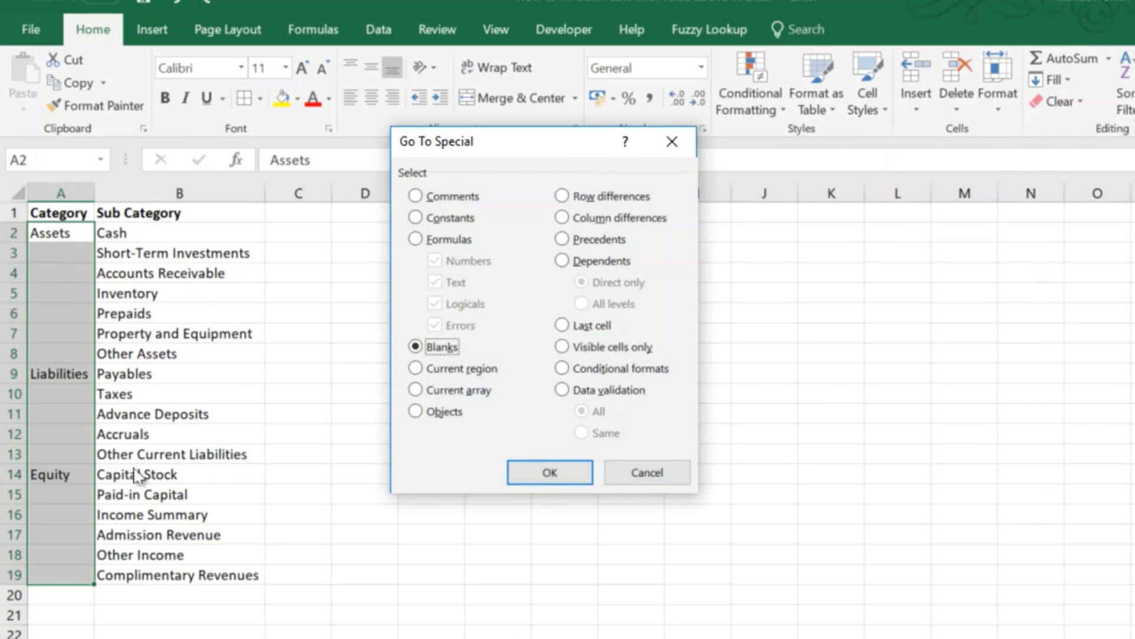
left_click(571, 471)
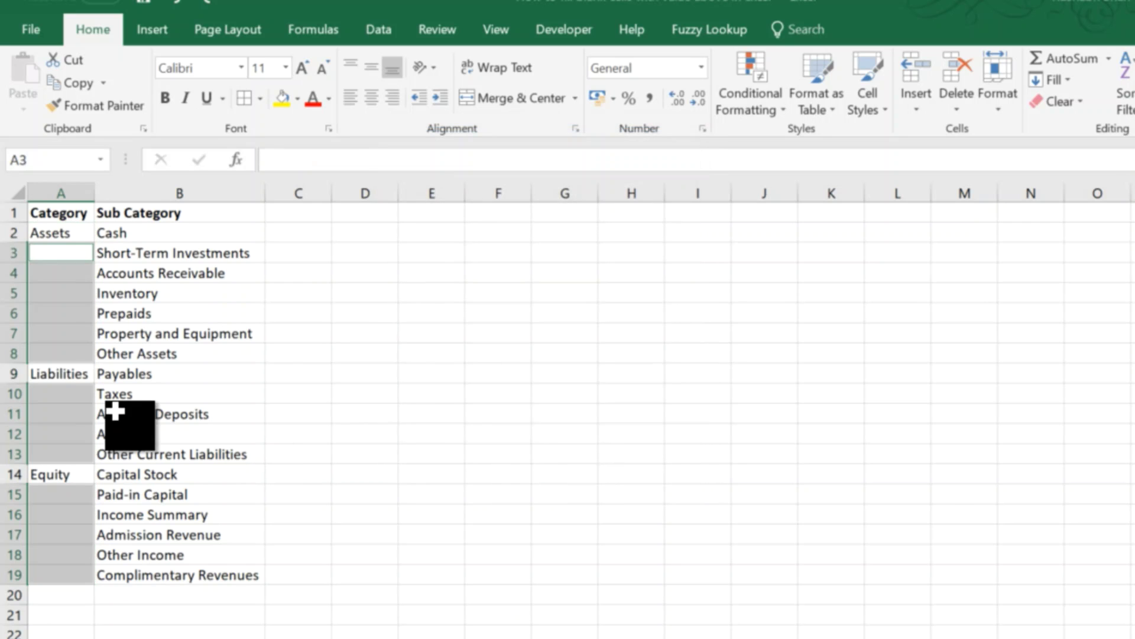
type("=")
key("Up")
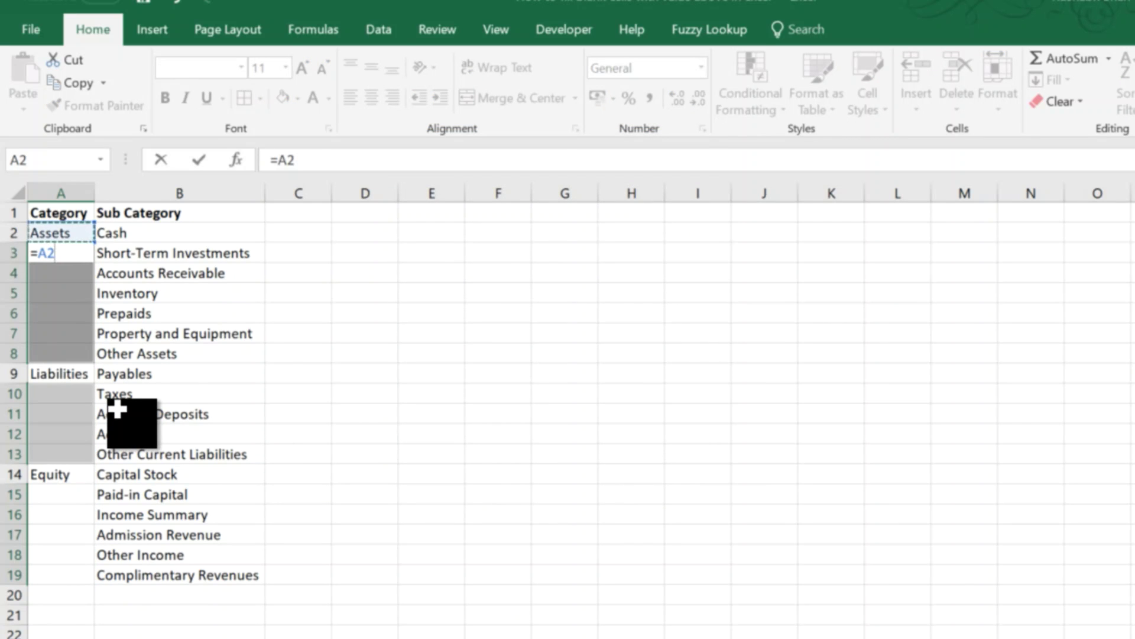
key("ctrl+Return")
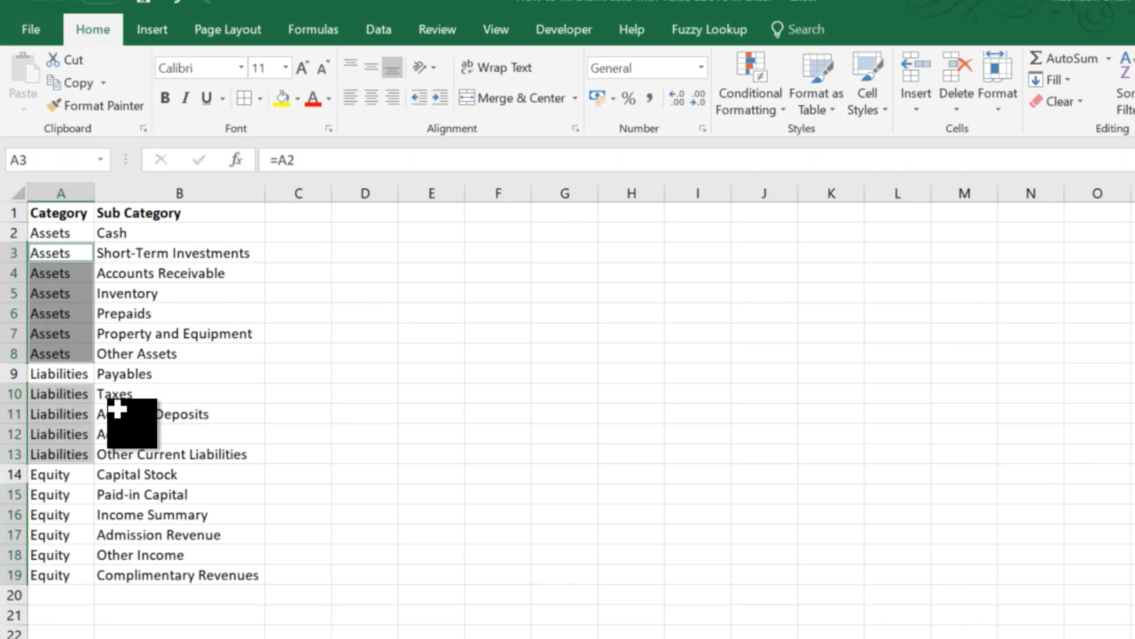
Copy the Category table A1:B19 and paste it over itself as values
left_click(80, 232)
key("ctrl+a")
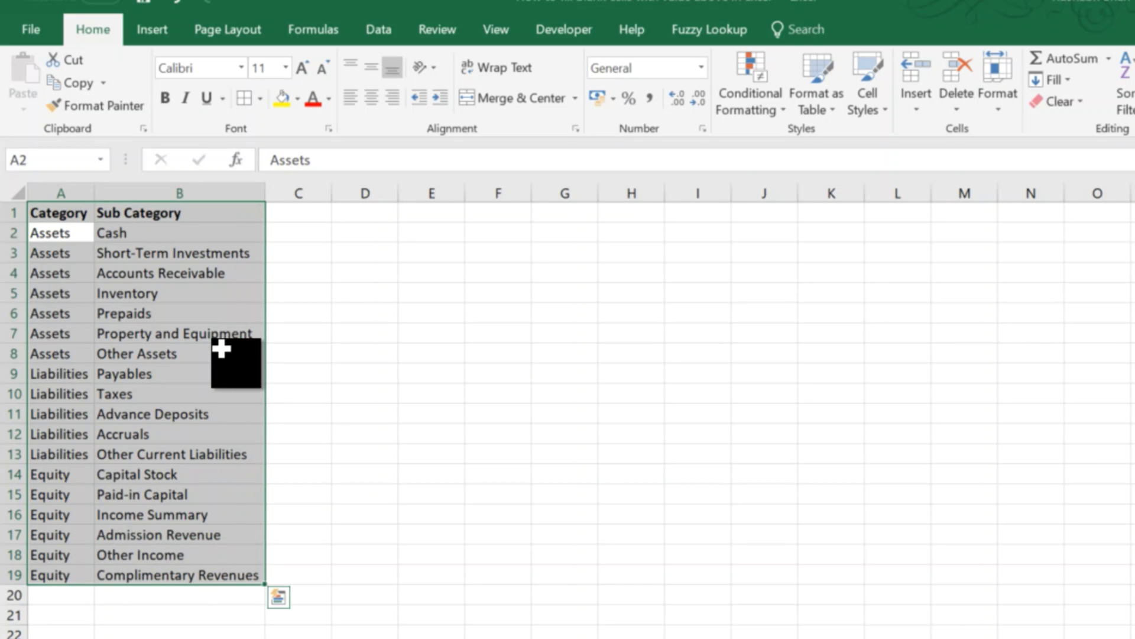
key("ctrl+c")
right_click(223, 352)
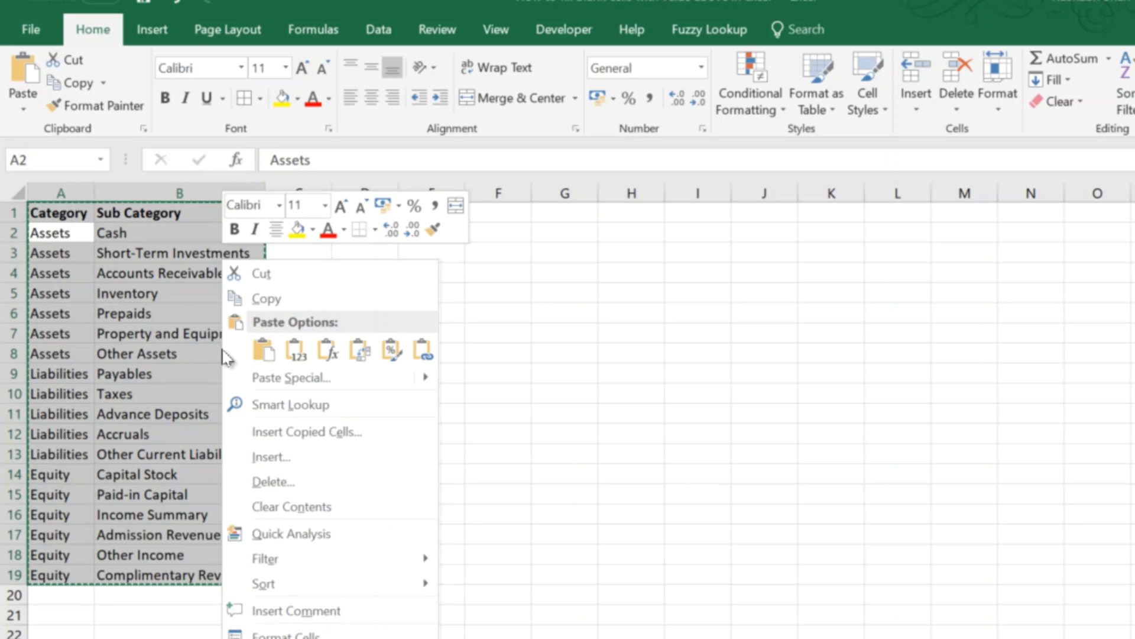
left_click(295, 350)
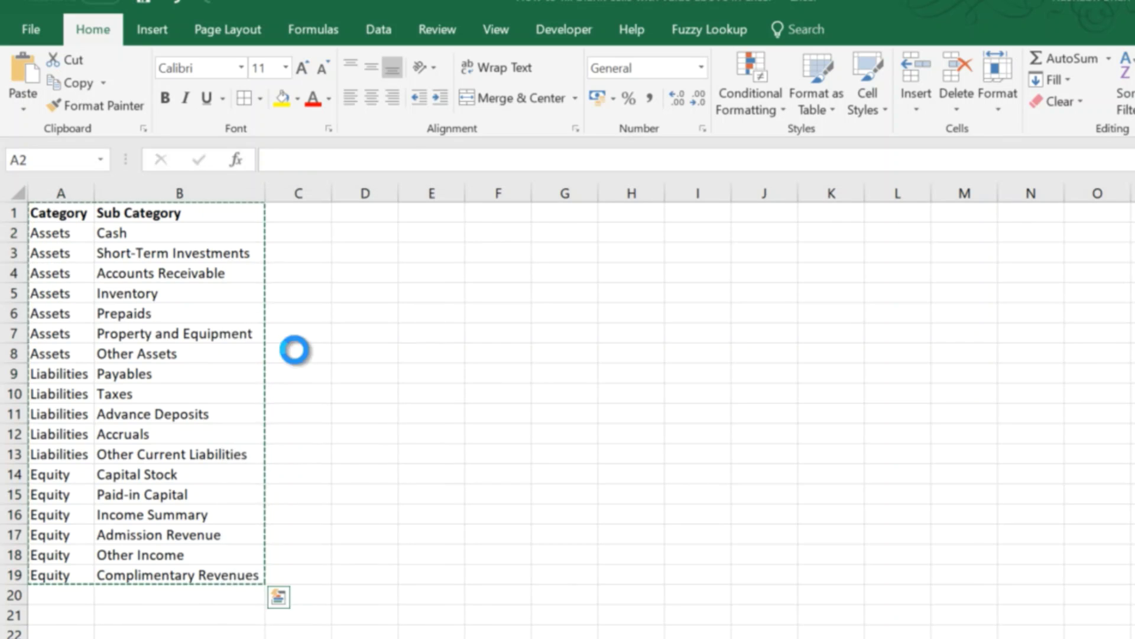
left_click(50, 273)
key("Escape")
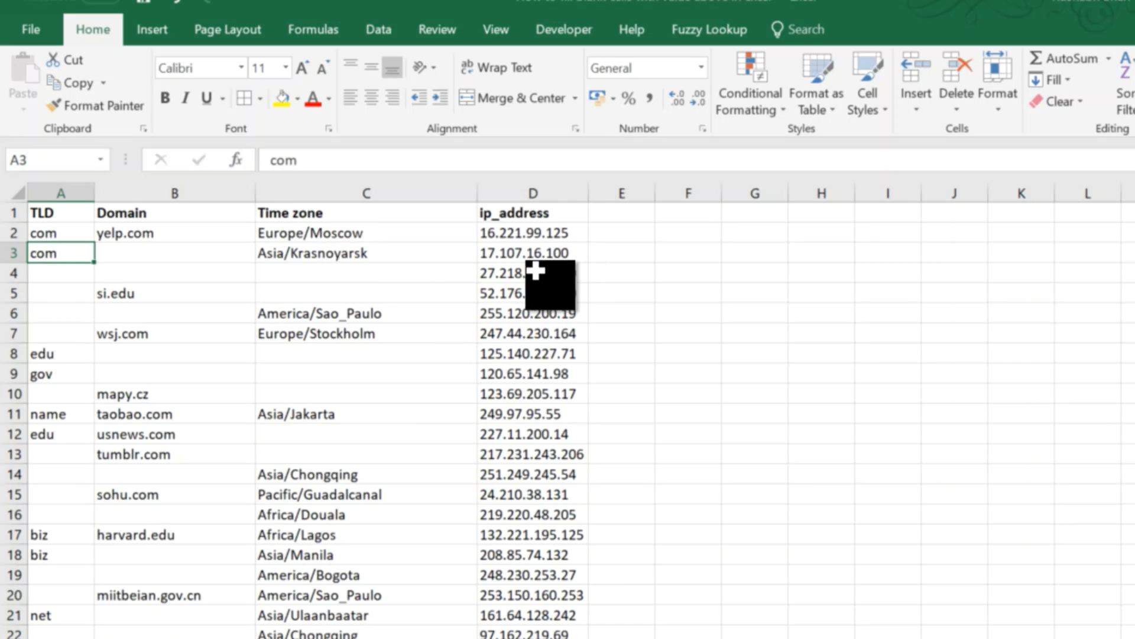
Select only the blank cells across the whole TLD data region using Go To Special Blanks
scroll(190, 460, "down", 7)
scroll(189, 461, "down", 1)
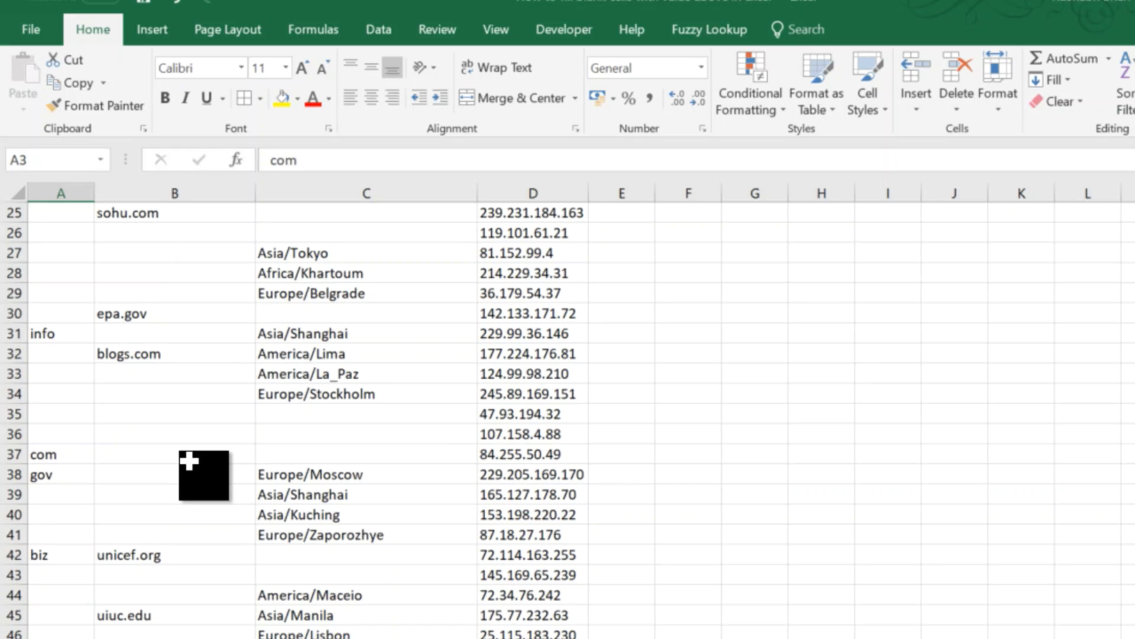
scroll(190, 461, "down", 4)
scroll(189, 461, "down", 5)
scroll(189, 461, "up", 17)
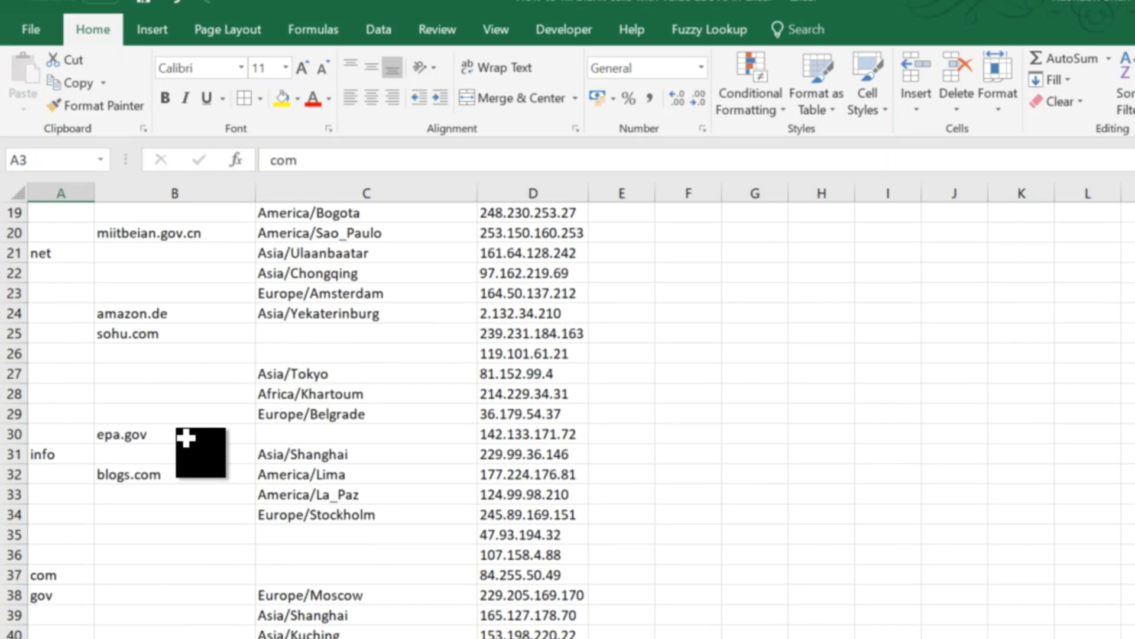
left_click(68, 232)
key("ctrl+a")
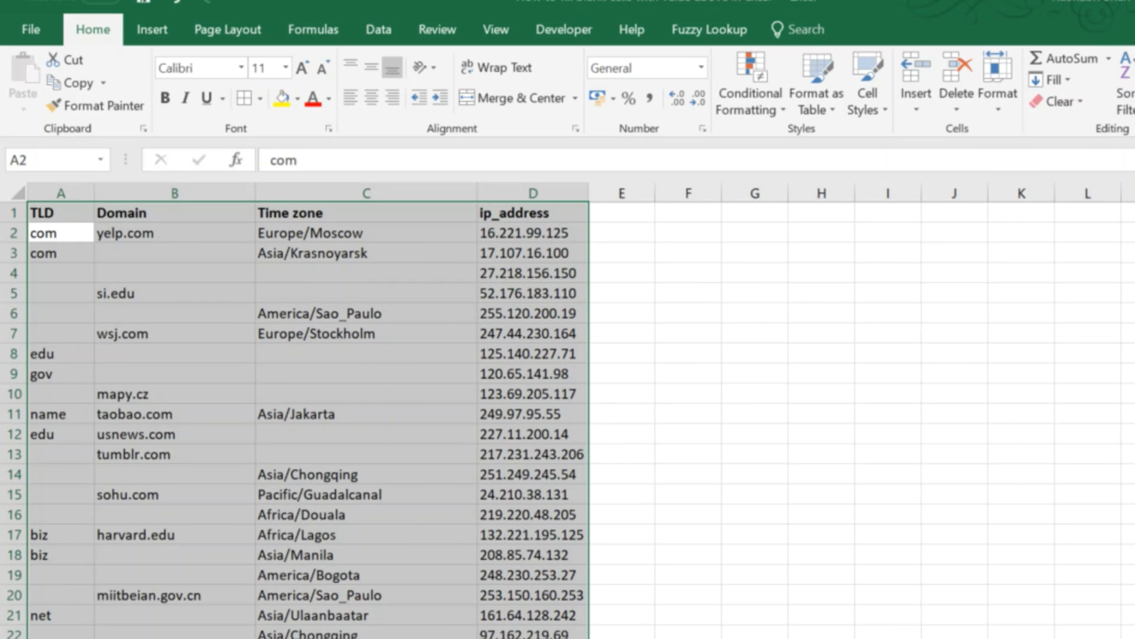
key("F5")
key("alt+s")
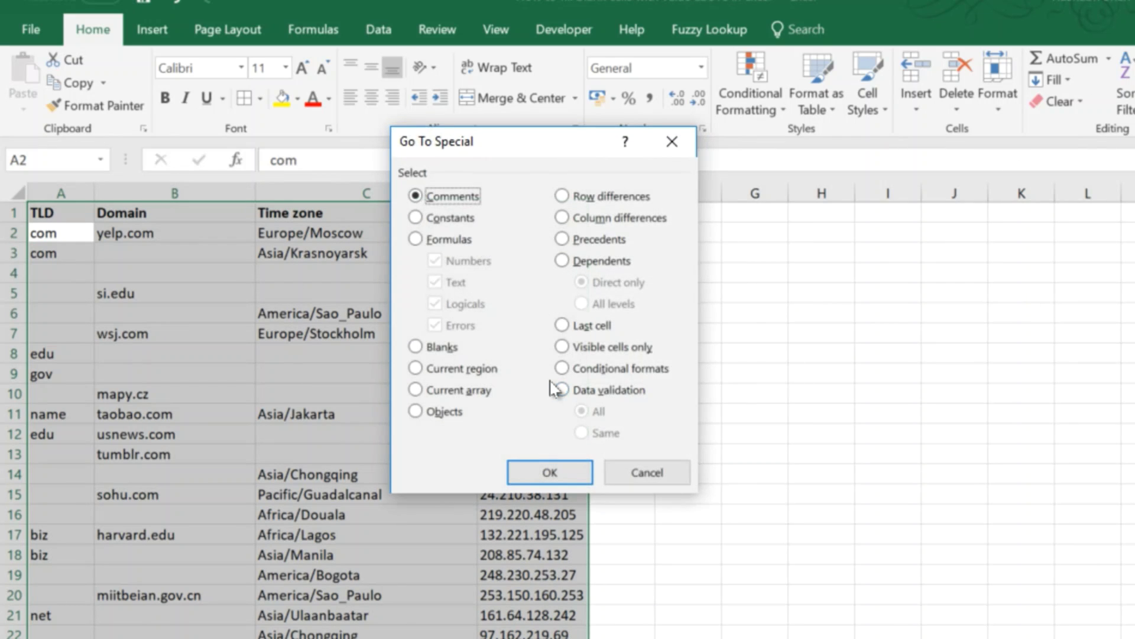
left_click(416, 347)
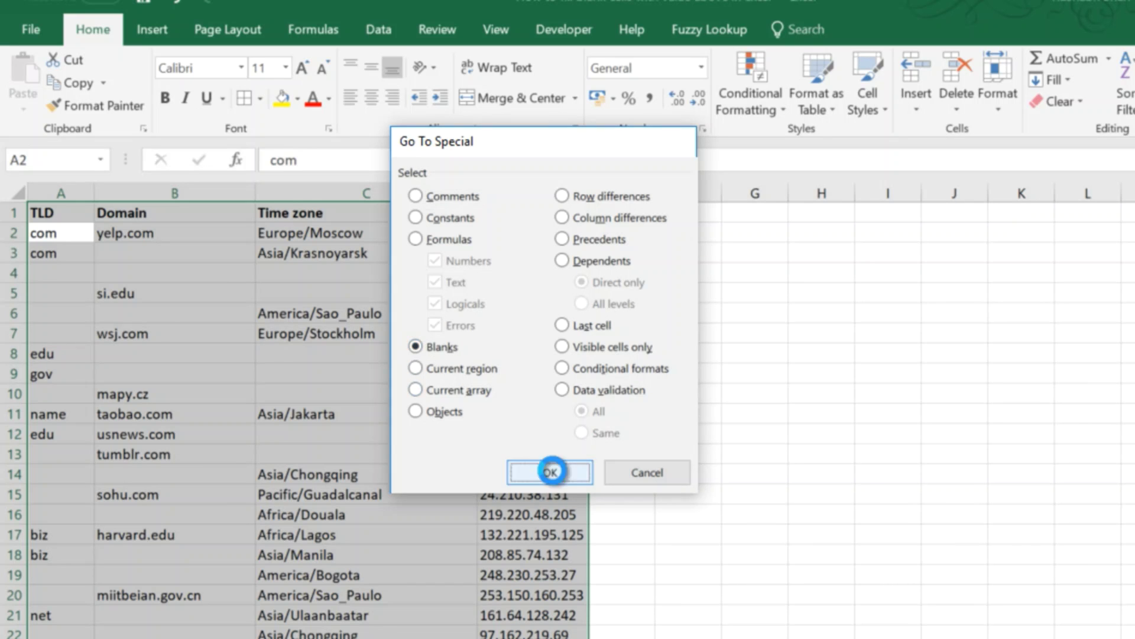
left_click(547, 471)
Fill every selected blank with a formula pointing to the cell above, e.g. =B2
type("=")
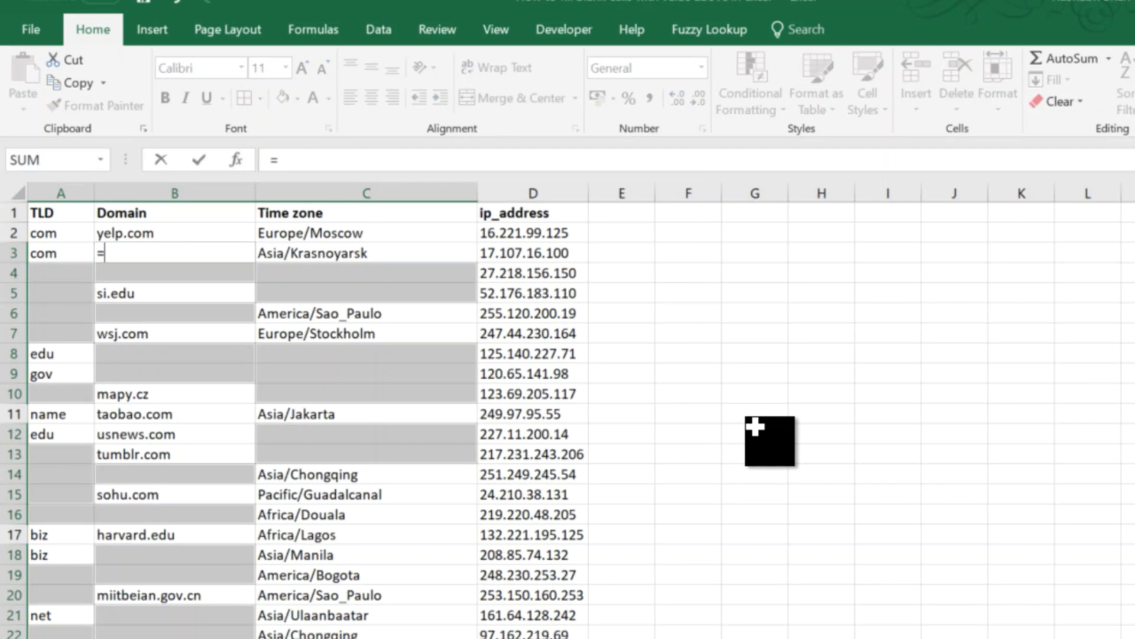
key("Up")
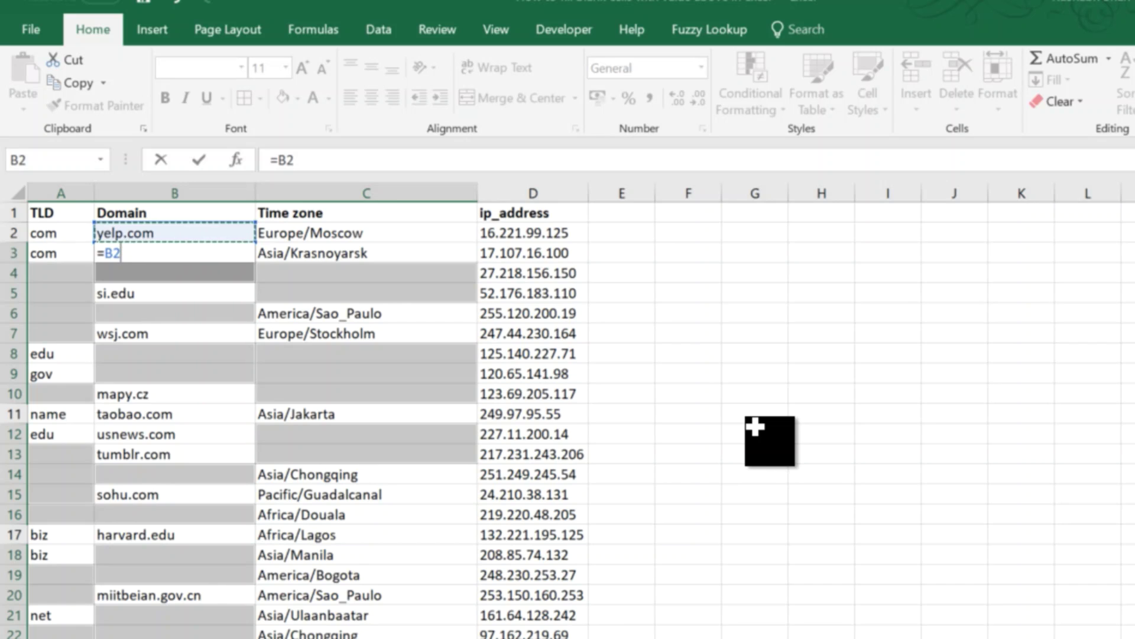
key("ctrl+Return")
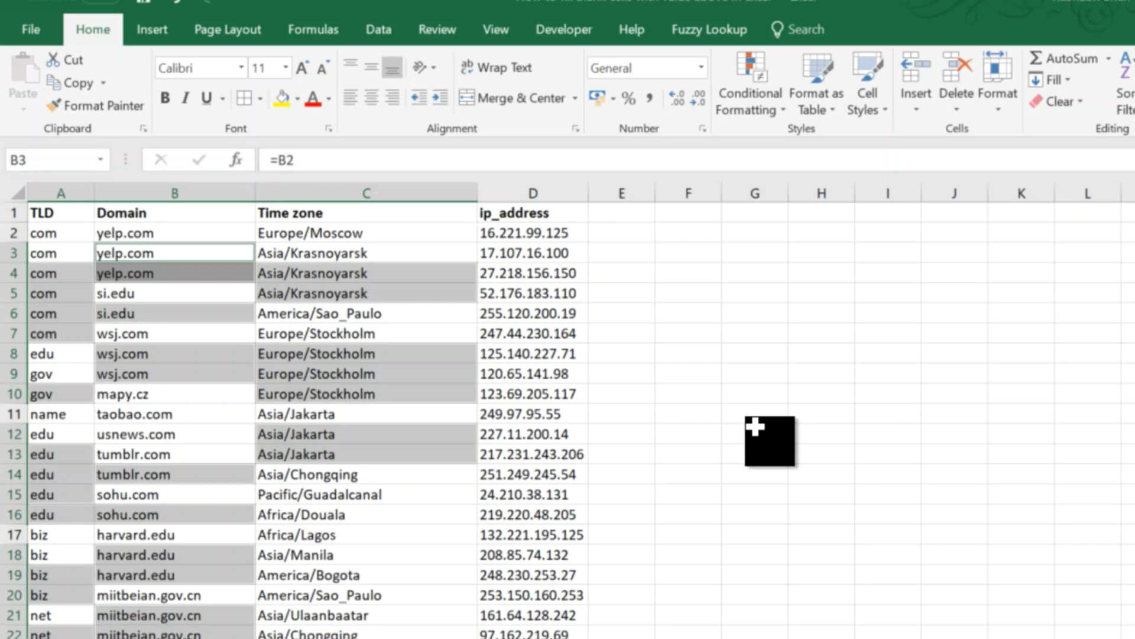
Copy the whole TLD–ip_address table and paste it back over itself as values
left_click(533, 437)
key("ctrl+a")
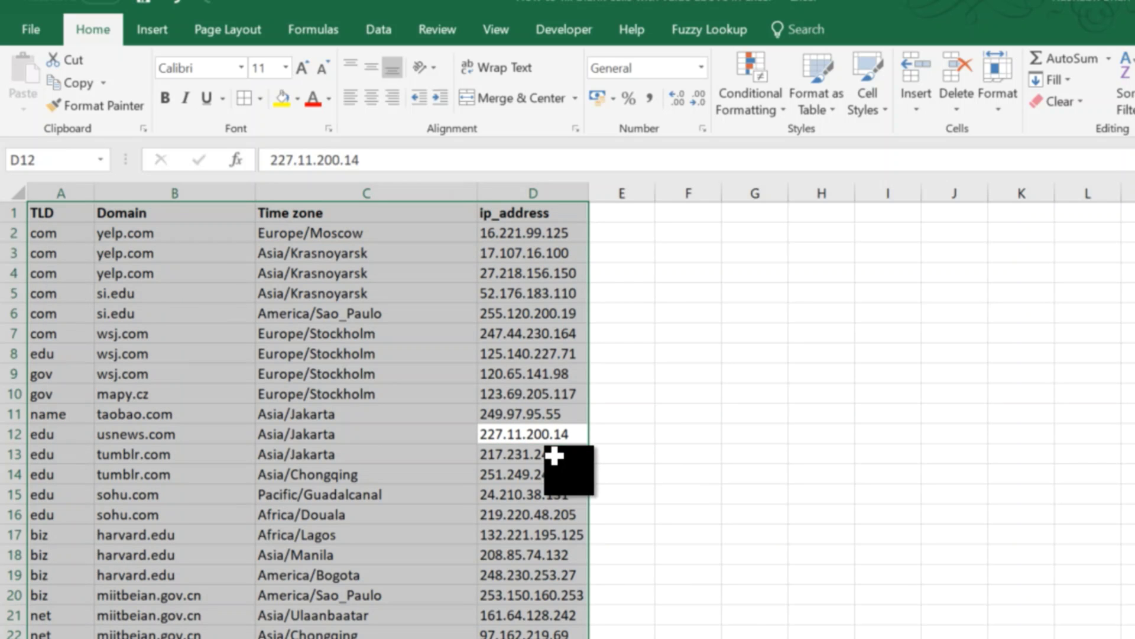
key("ctrl+c")
right_click(431, 315)
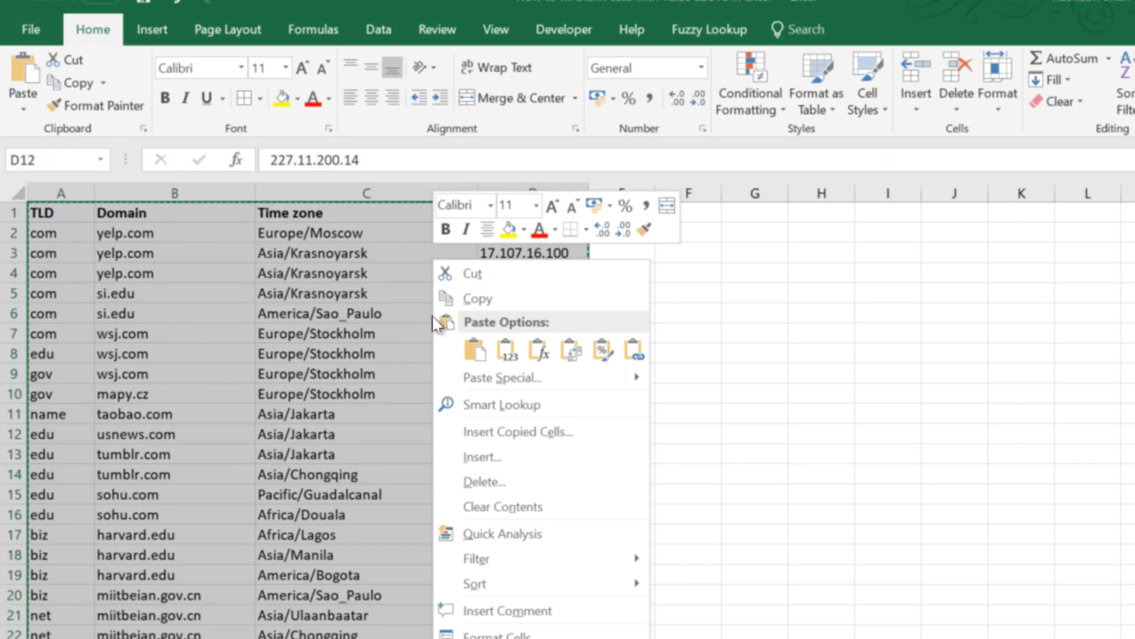
left_click(507, 352)
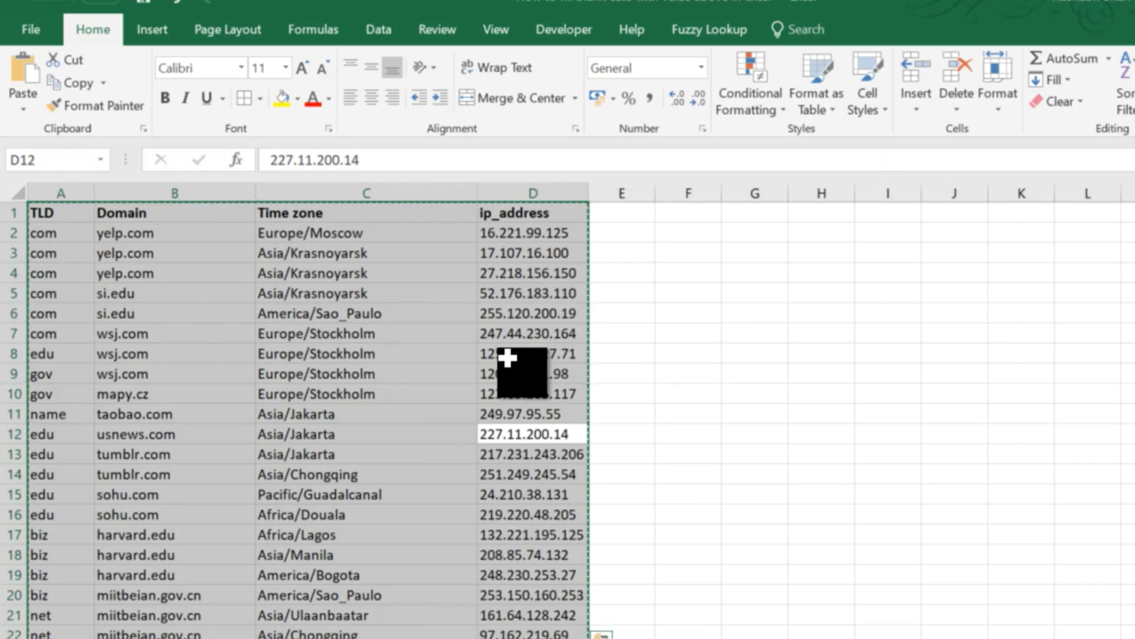
left_click_drag(46, 216, 130, 275)
left_click(47, 216)
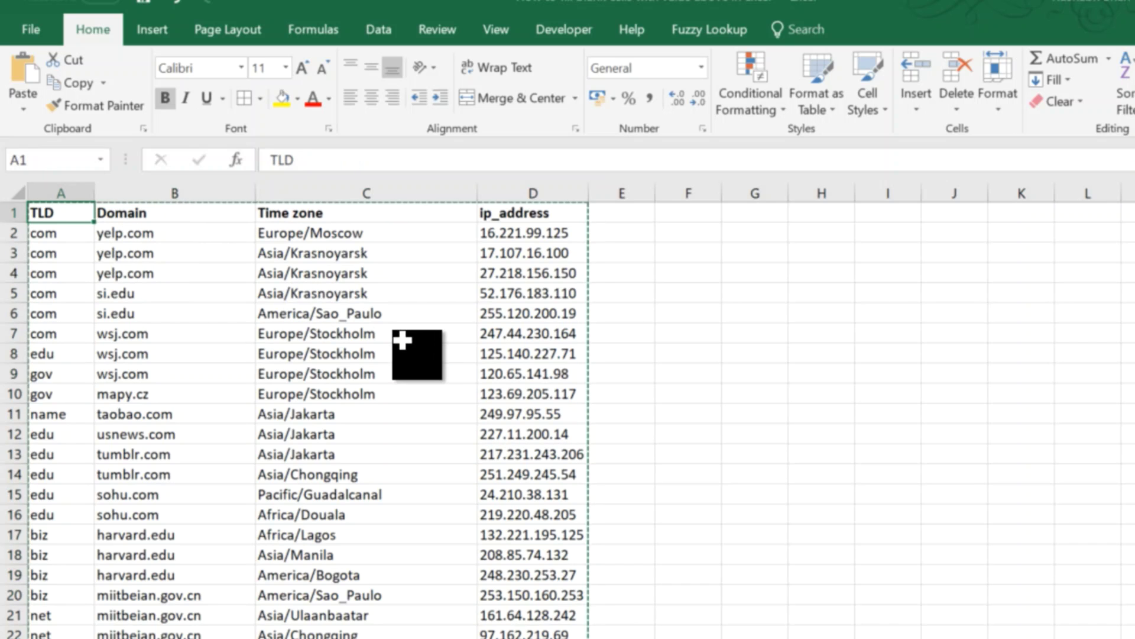
key("Escape")
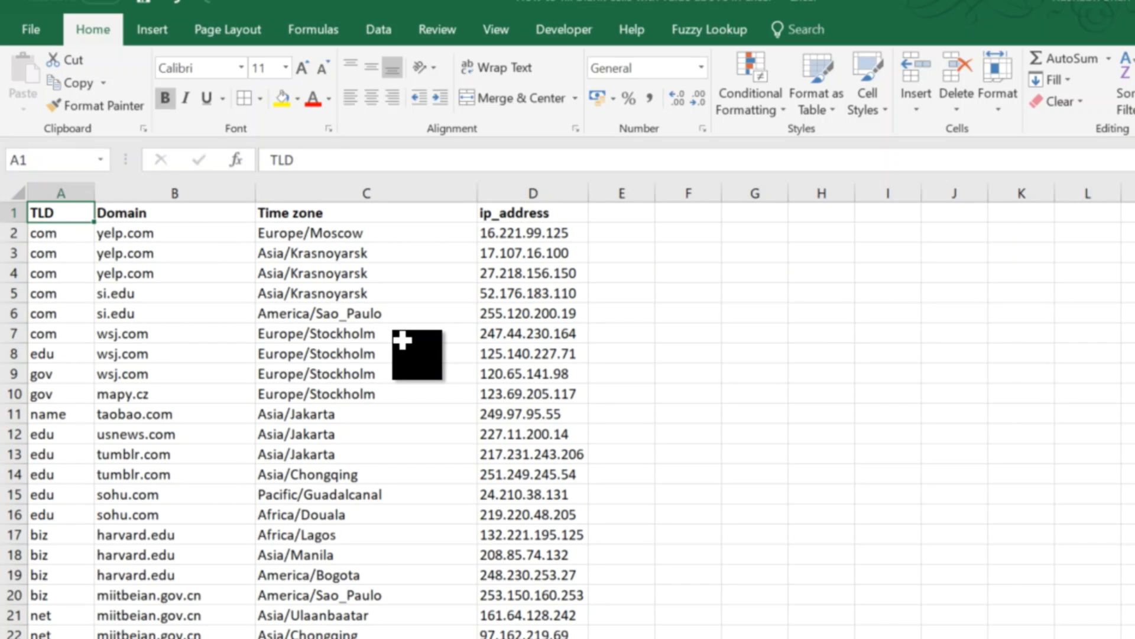